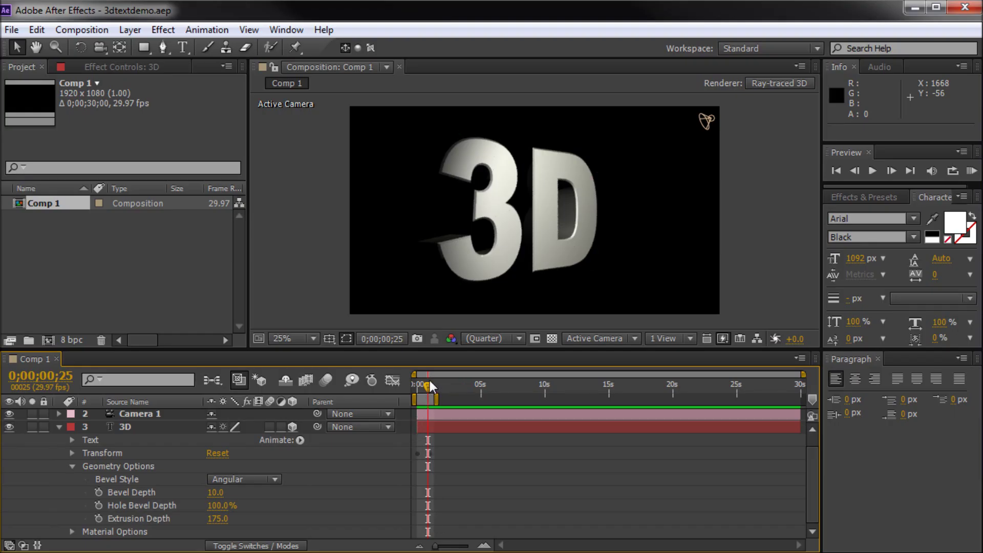
- Play the finished 3D text animation in the demo composition
key(space)
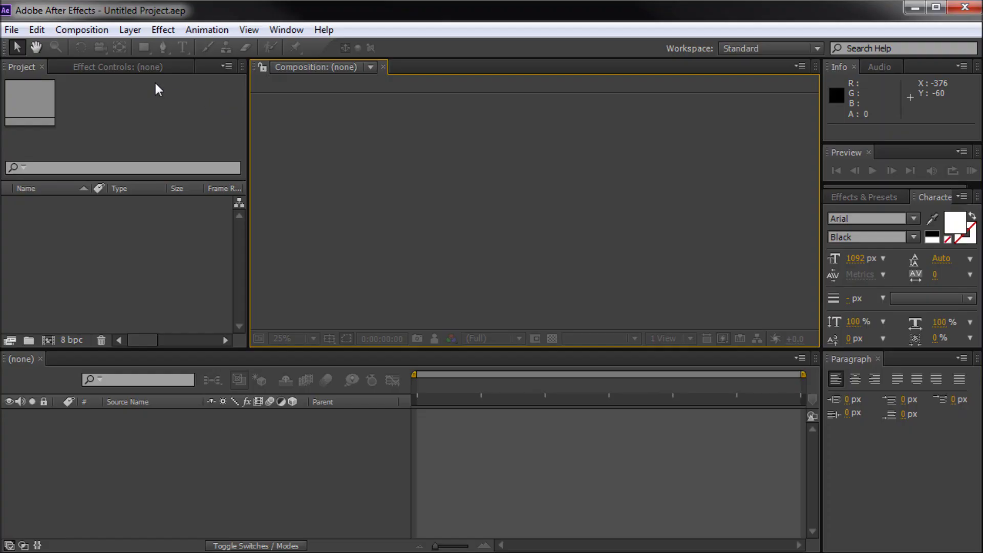
- Create a 1920 x 1080 composition with the HDTV 1080 29.97 preset and a 30-second duration
click(81, 32)
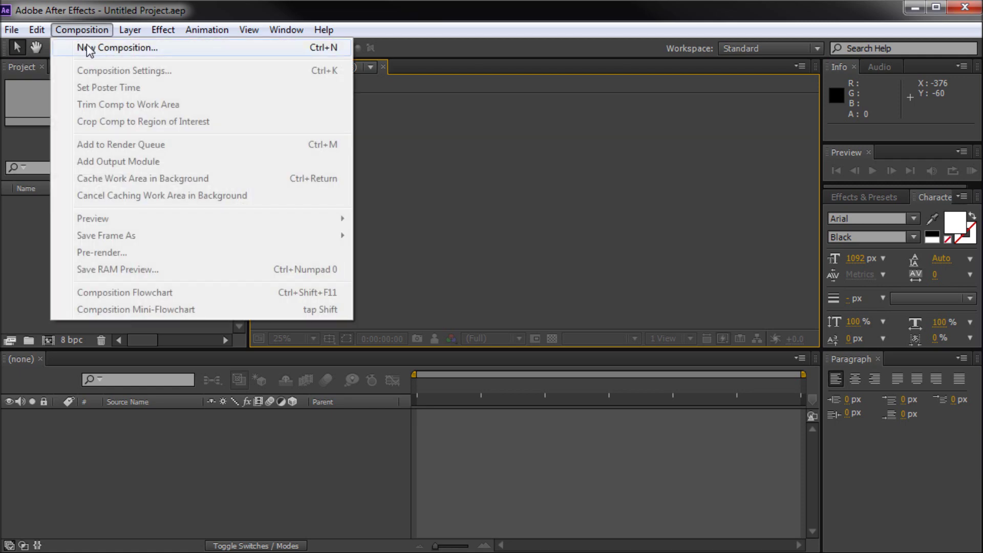
click(89, 48)
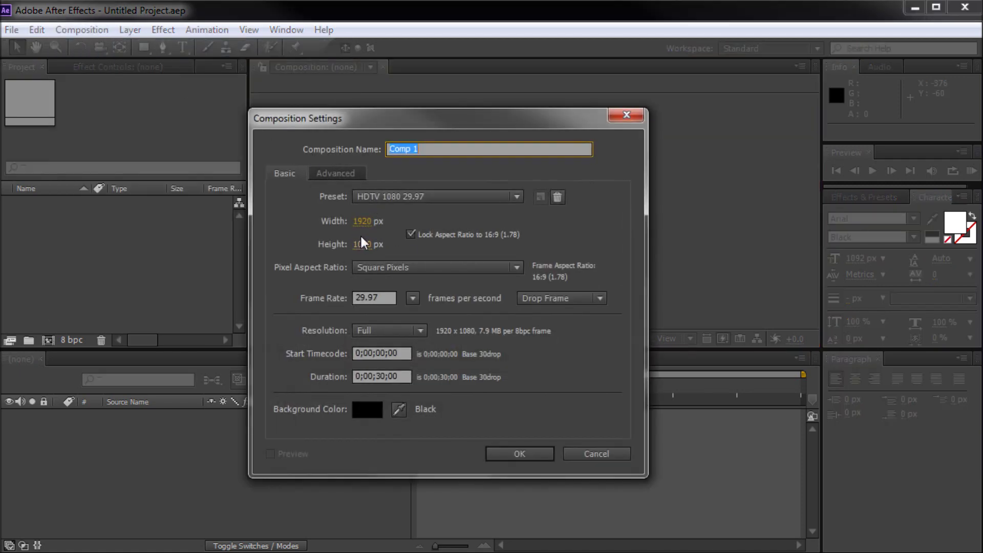
click(517, 454)
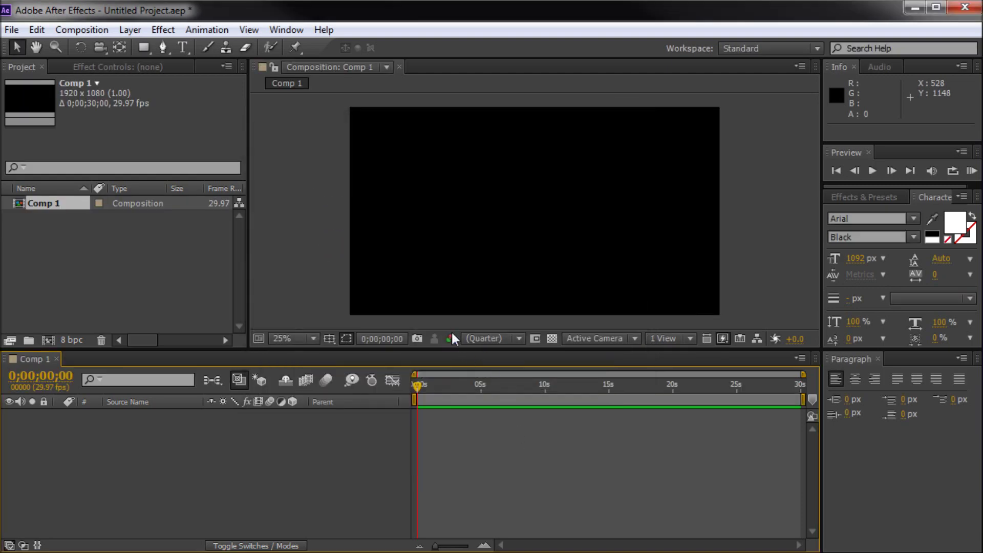
- Add a text layer reading "3D" in white Arial Black to the composition
click(181, 47)
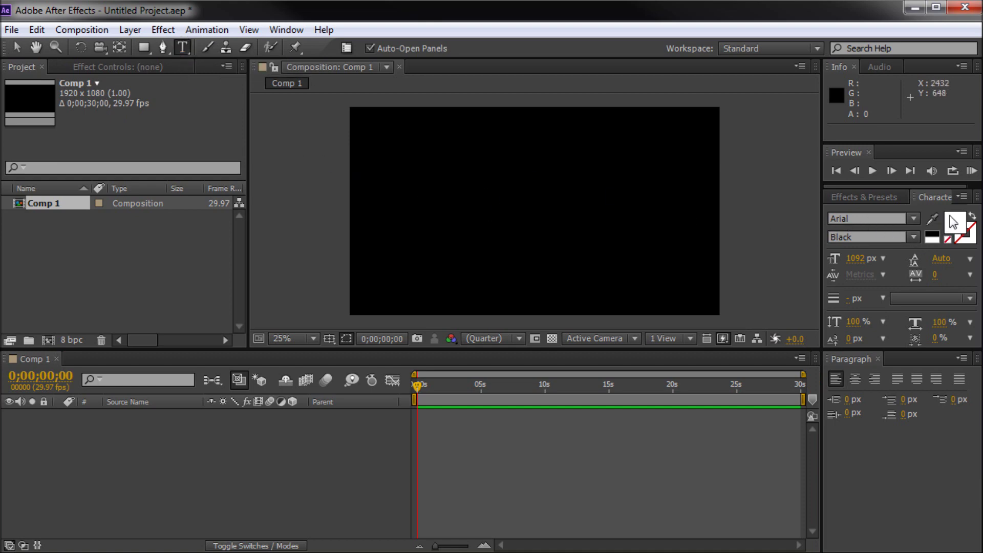
click(458, 204)
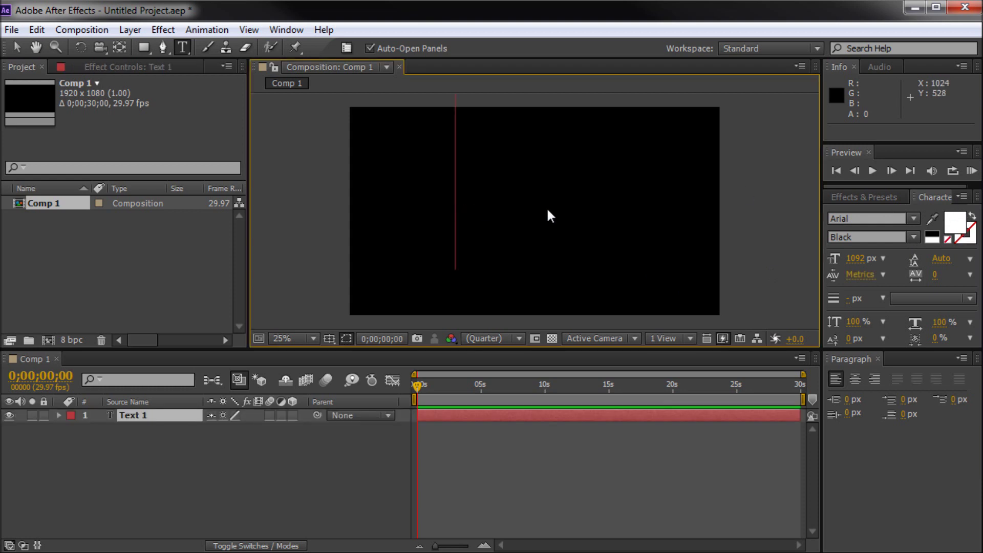
text(3D)
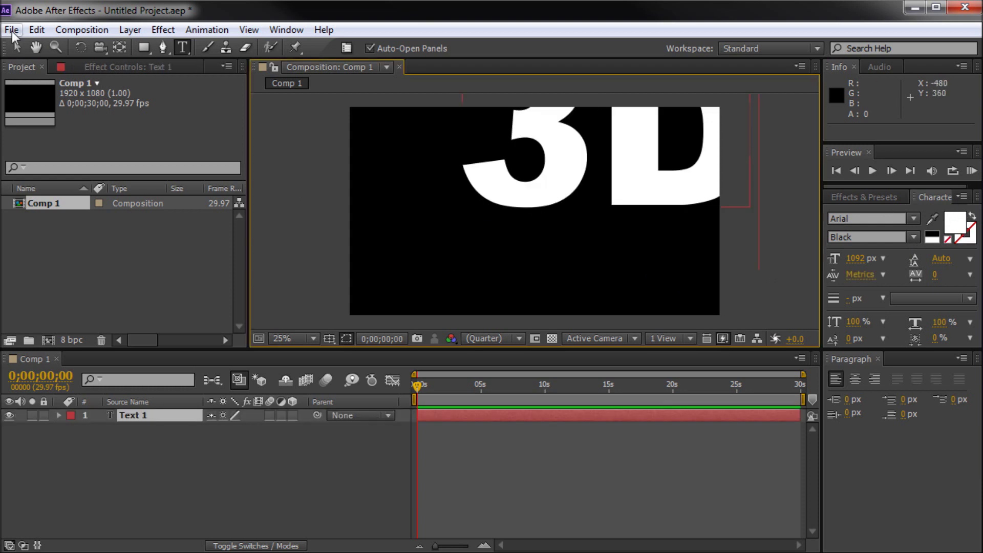
- Scale the "3D" text down slightly and centre it in the composition frame
click(16, 47)
drag(536, 197, 484, 253)
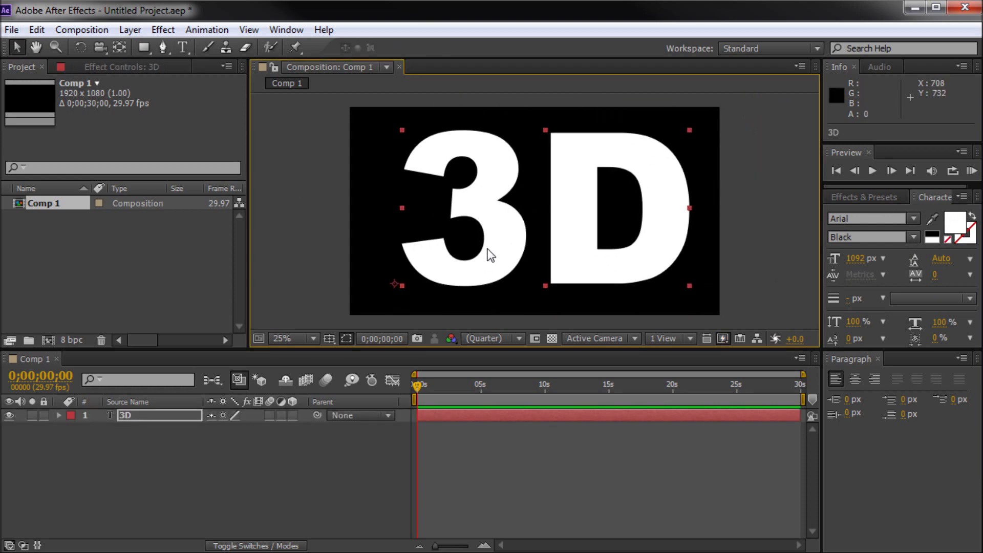
drag(690, 130, 652, 160)
drag(547, 222, 565, 212)
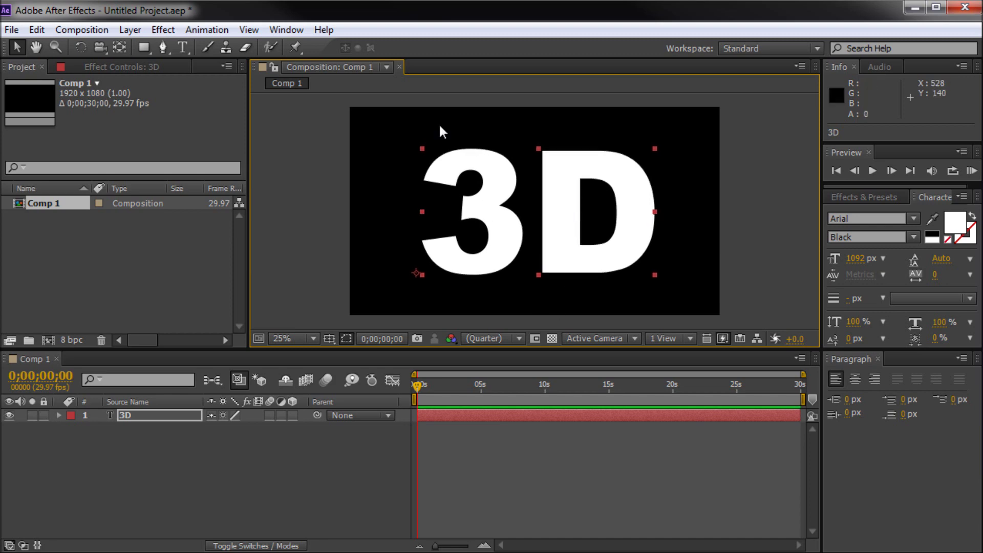
- Turn the "3D" text layer into a three-dimensional layer
click(364, 126)
click(500, 153)
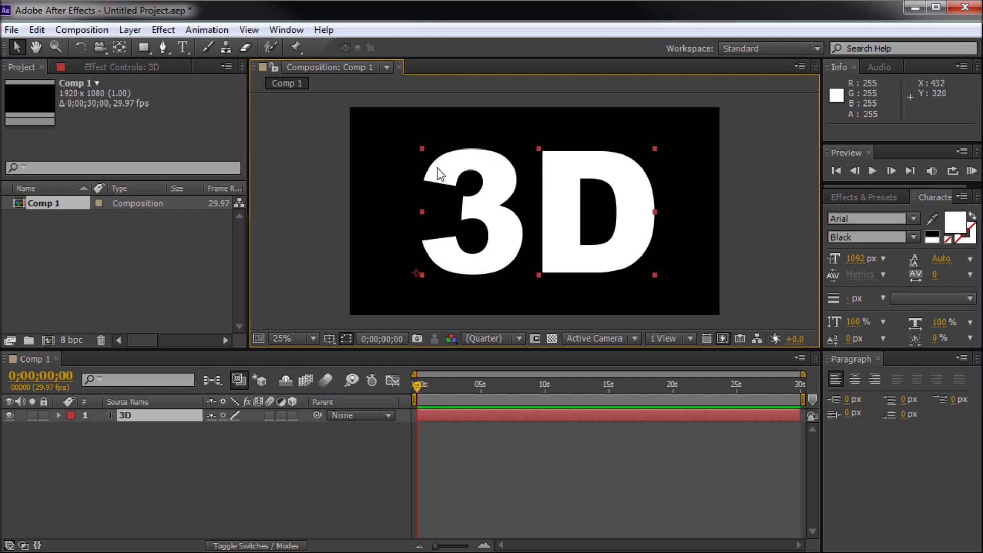
click(293, 414)
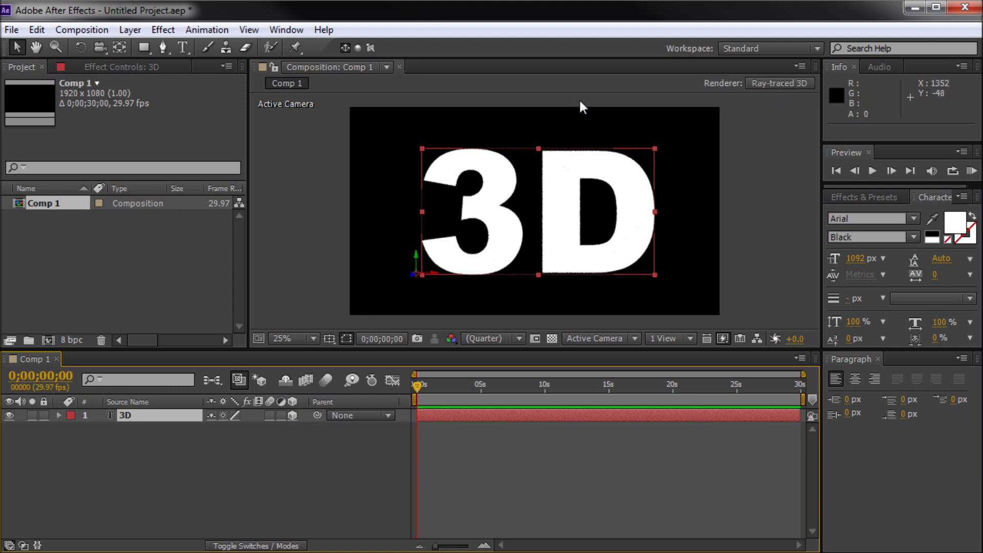
click(293, 416)
click(293, 416)
click(293, 415)
click(293, 416)
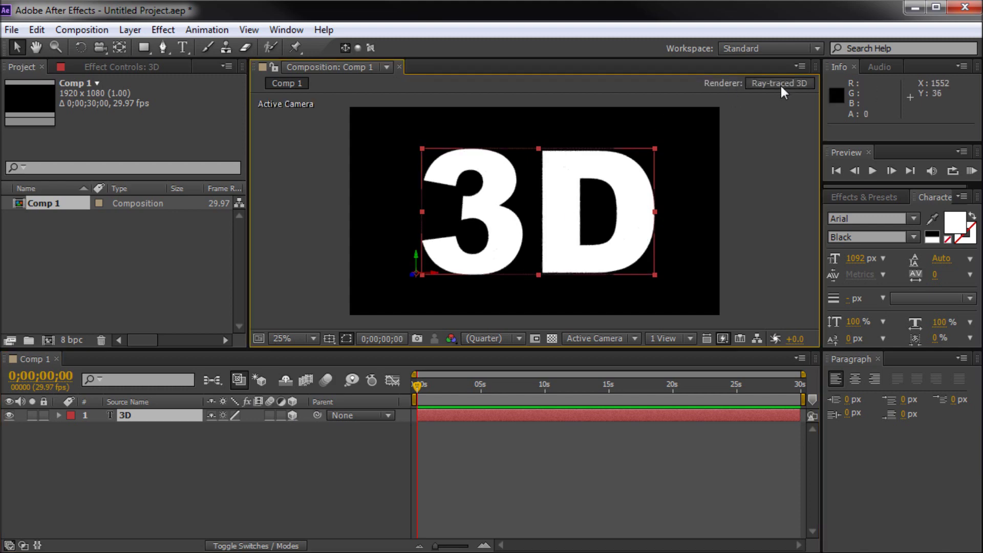
- Switch the composition's renderer to Classic 3D
click(780, 84)
click(427, 258)
click(414, 277)
click(523, 455)
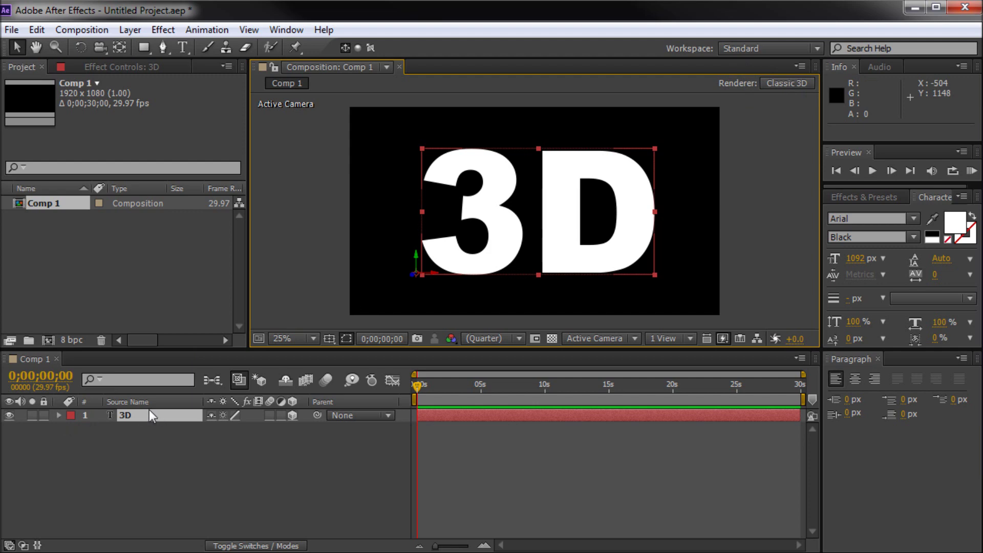
- Expand the "3D" text layer and examine which property groups it offers under the Classic 3D renderer
click(57, 415)
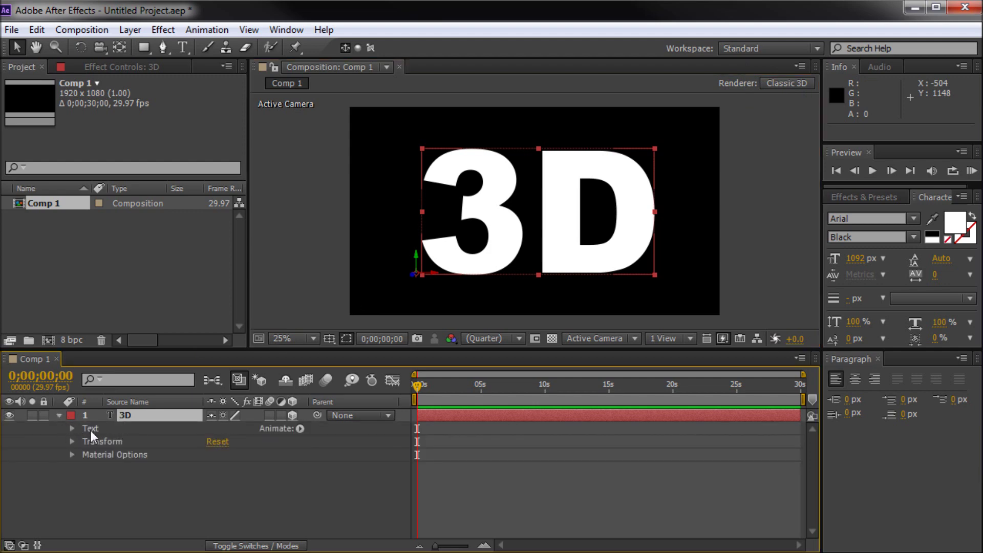
click(102, 443)
click(96, 455)
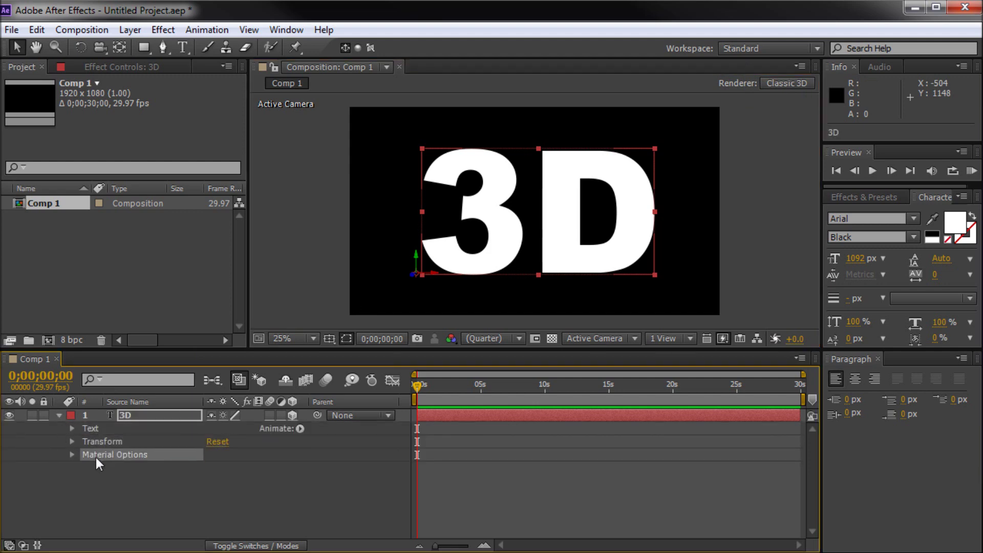
click(72, 454)
click(72, 416)
click(110, 490)
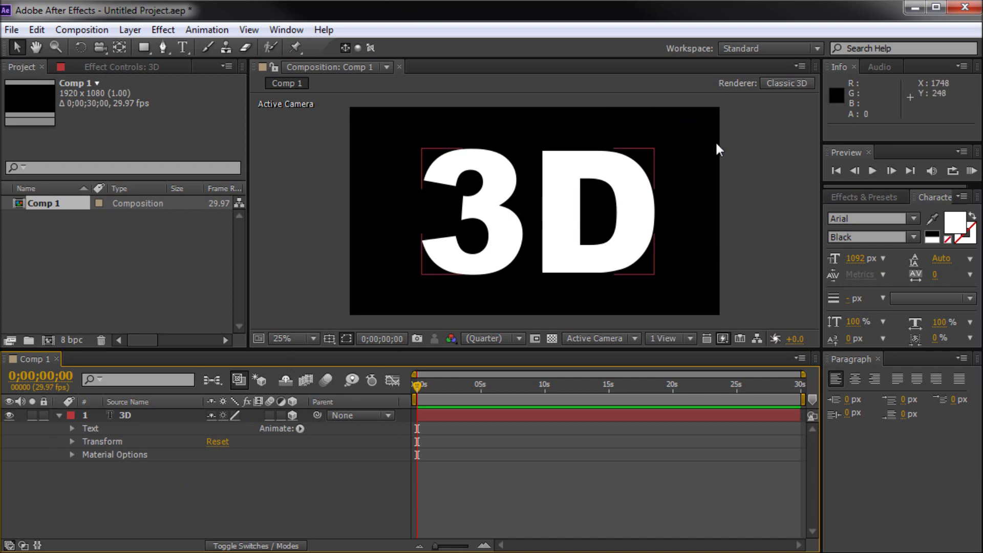
- Set the composition's renderer to Ray-traced 3D and select the text layer's Geometry Options
click(769, 85)
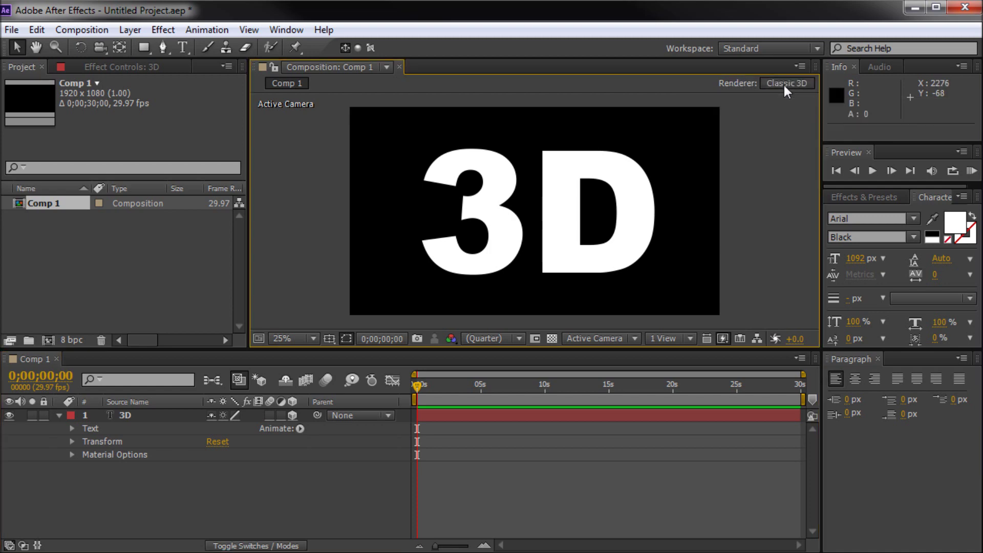
click(785, 85)
click(434, 258)
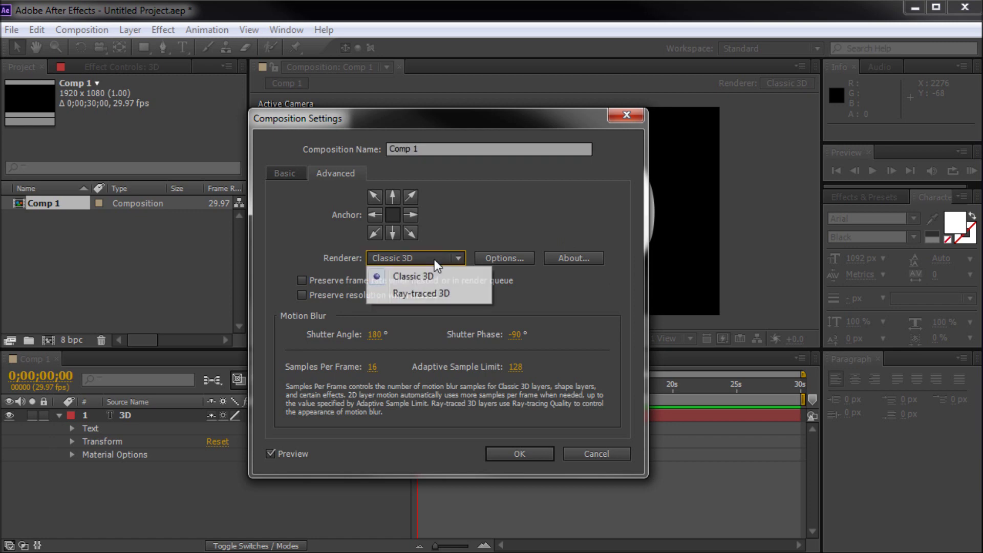
click(410, 294)
click(511, 454)
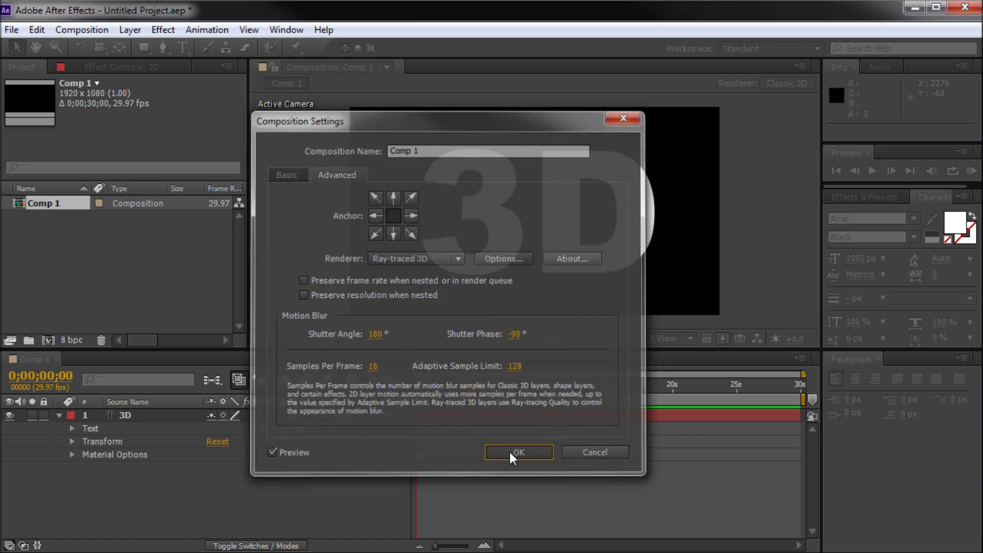
click(88, 456)
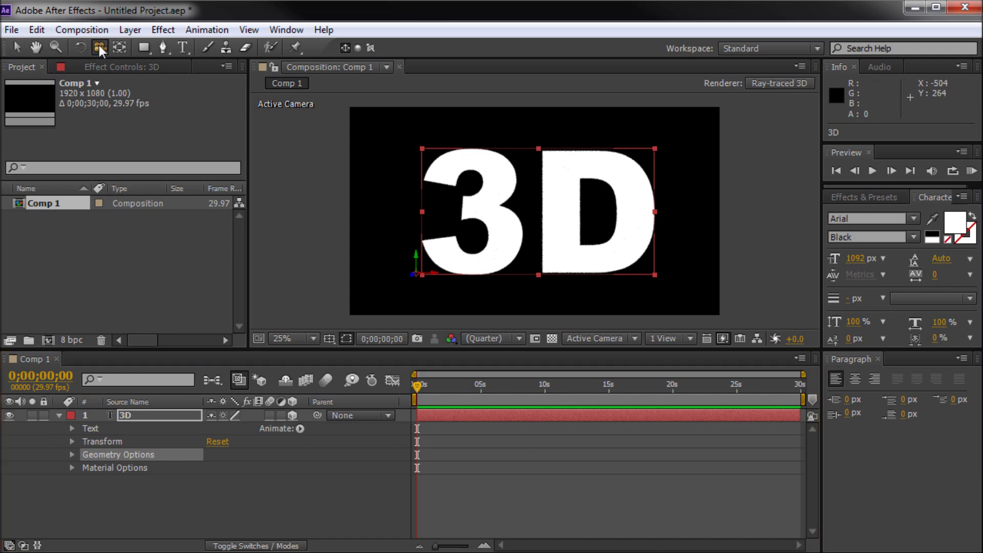
- Choose the Unified Camera Tool and try it on the composition view
drag(99, 45, 154, 48)
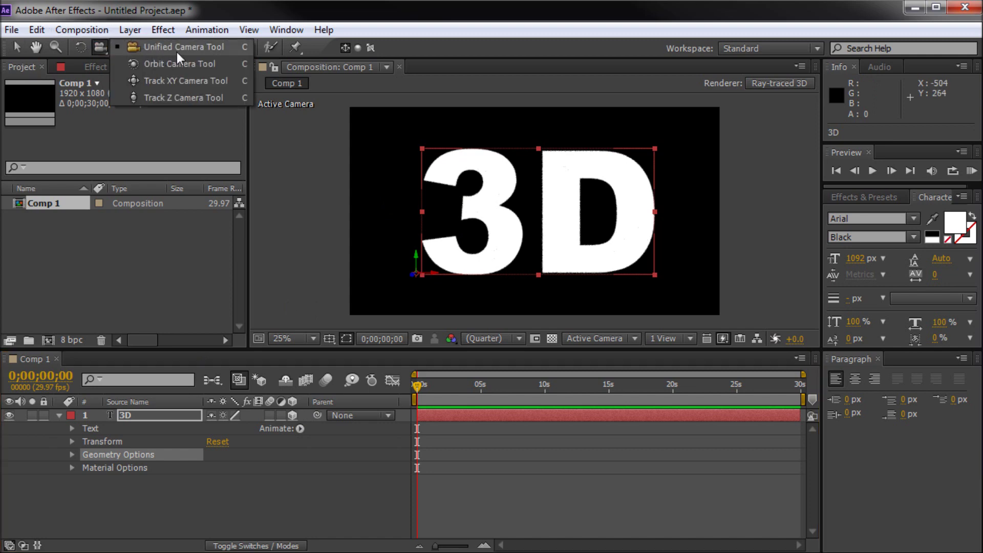
drag(154, 51, 155, 51)
click(528, 228)
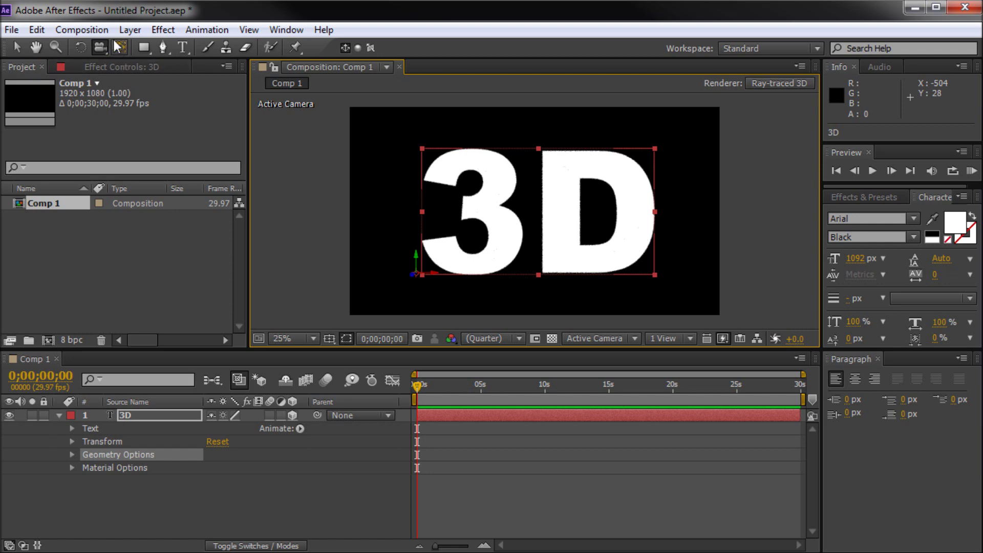
- Add a two-node camera layer with the 50mm preset to the composition
click(130, 30)
mouse_move(146, 51)
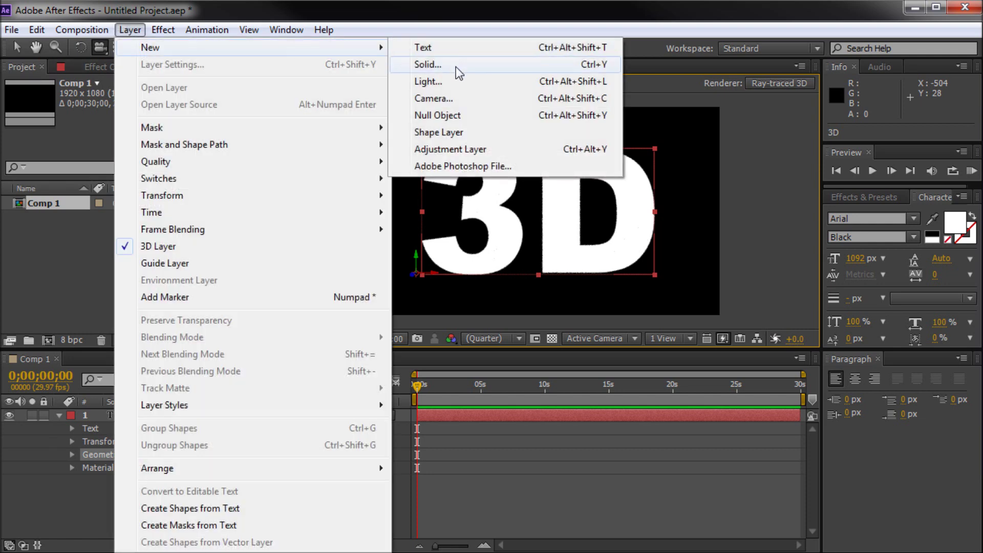
click(445, 97)
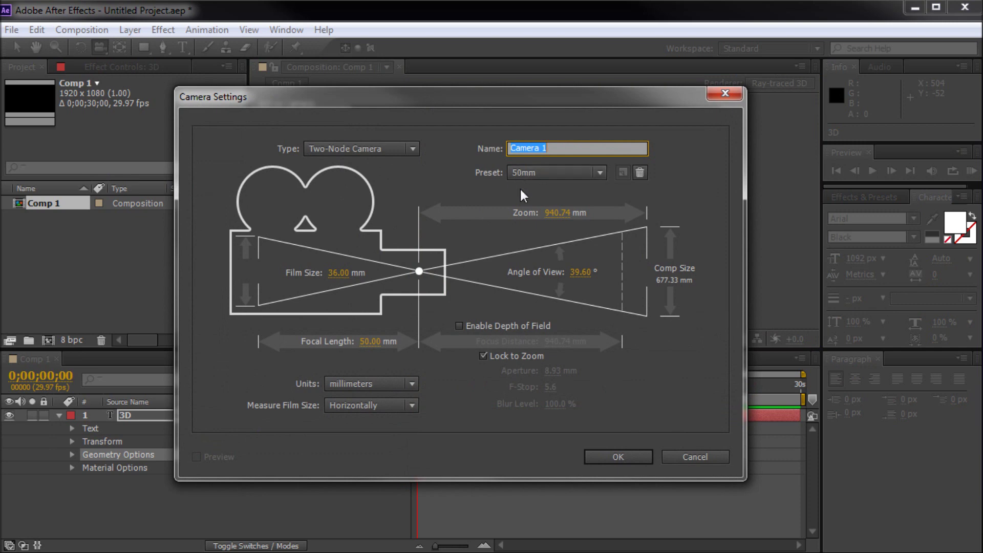
click(607, 454)
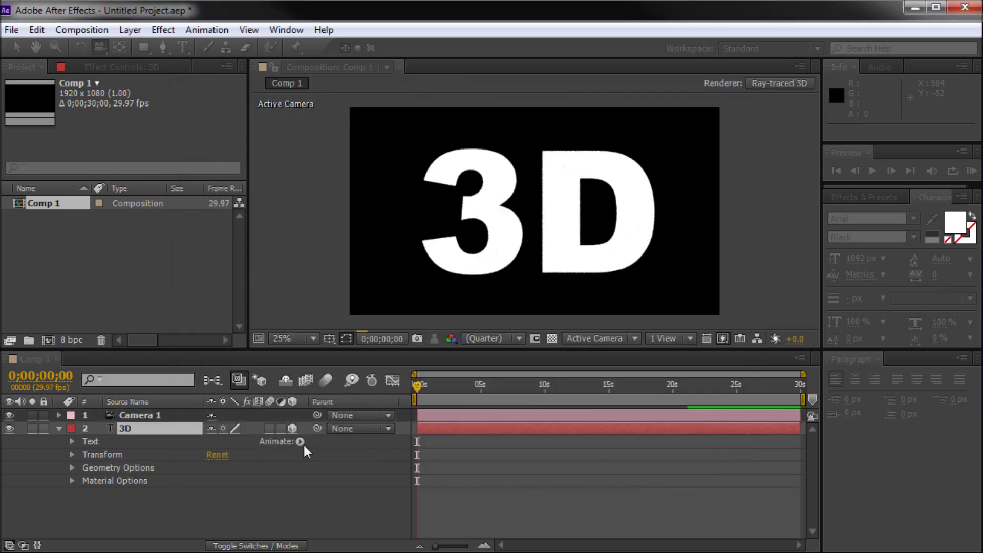
- Orbit the camera around the flat text to inspect it from other angles, undoing each orbit
drag(530, 227, 527, 245)
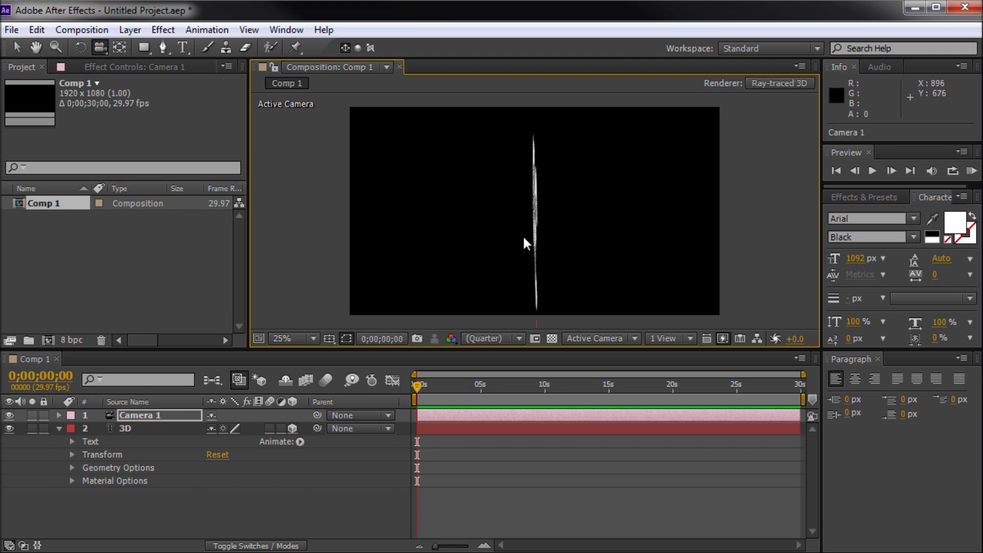
key(ctrl+z)
drag(521, 226, 459, 182)
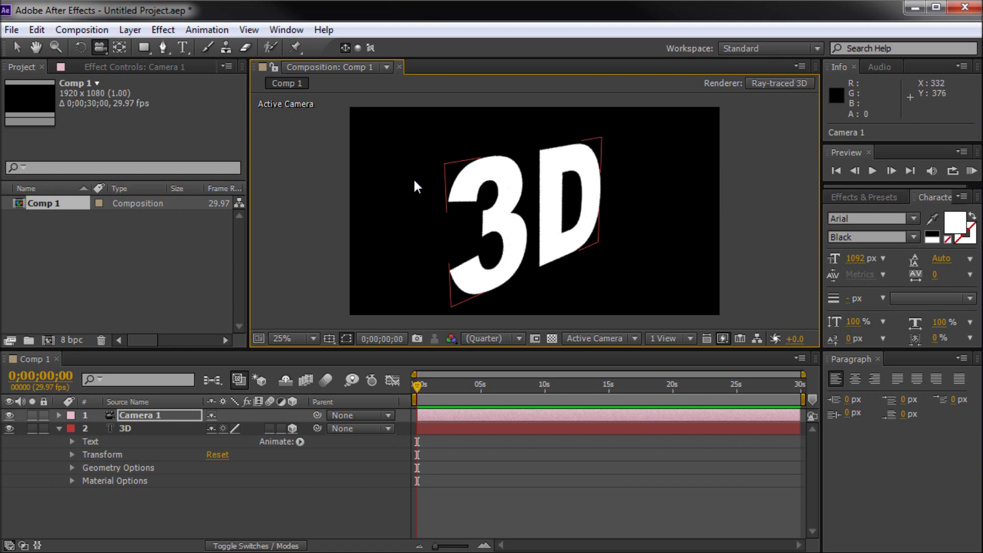
key(ctrl+z)
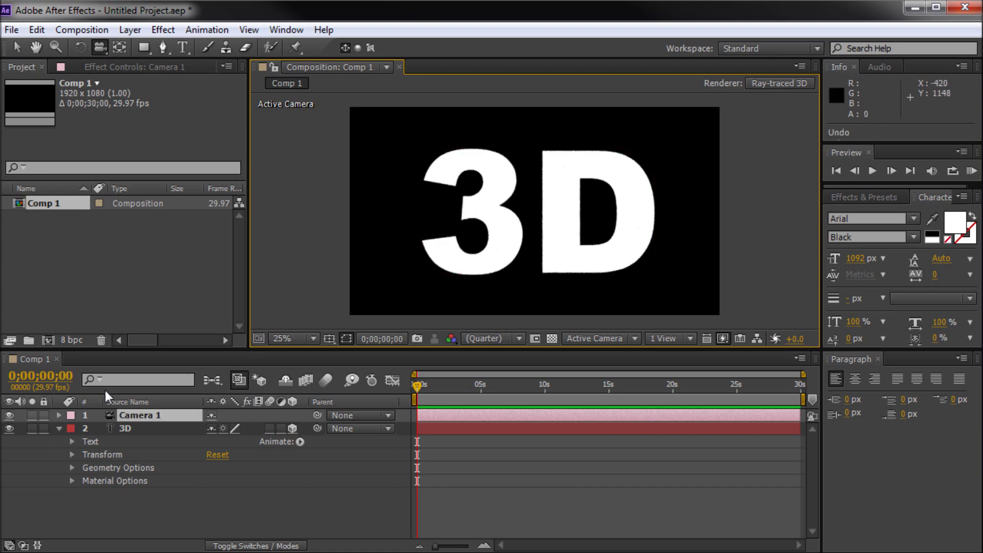
- Set the text layer's Extrusion Depth to 56 and orbit the camera to check the thickness, undoing the orbit
click(137, 426)
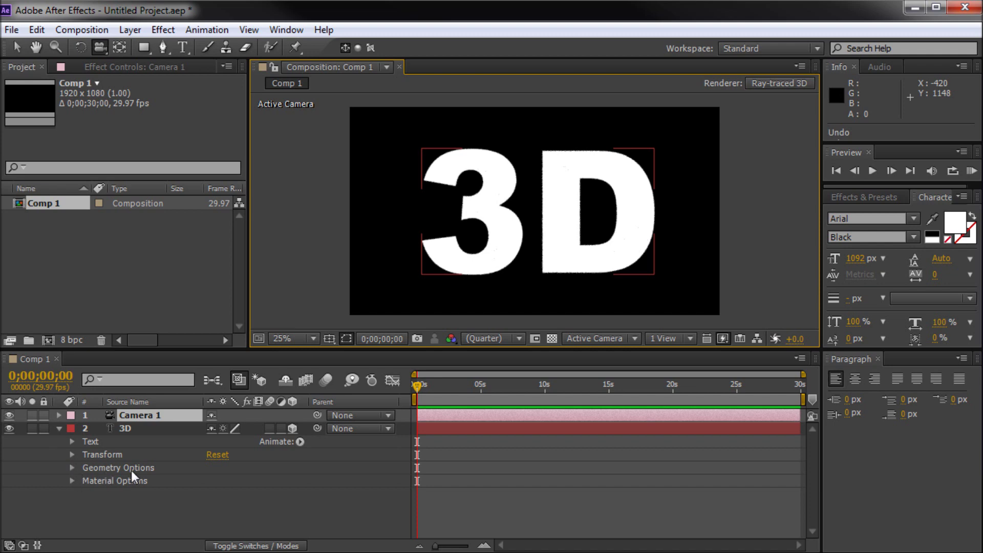
click(90, 469)
click(72, 467)
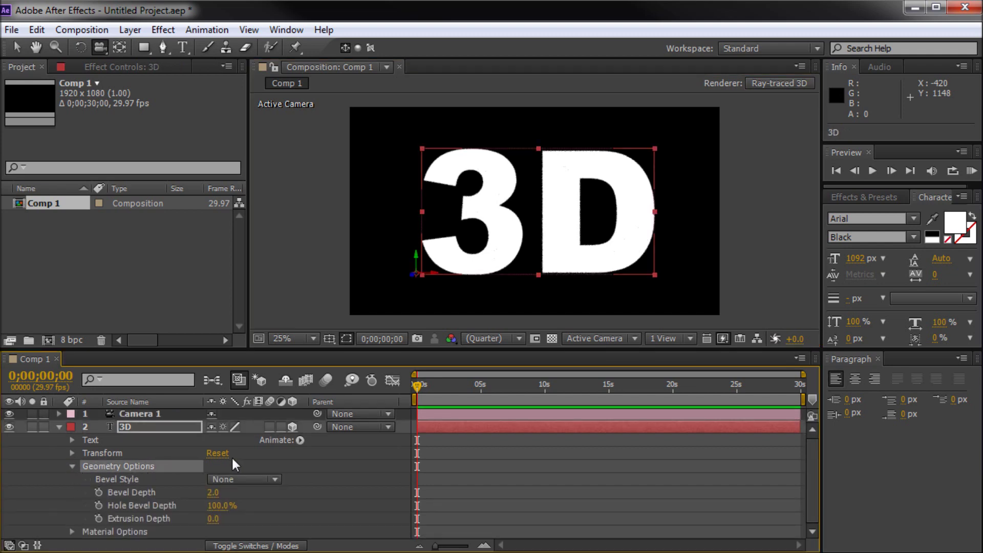
click(125, 518)
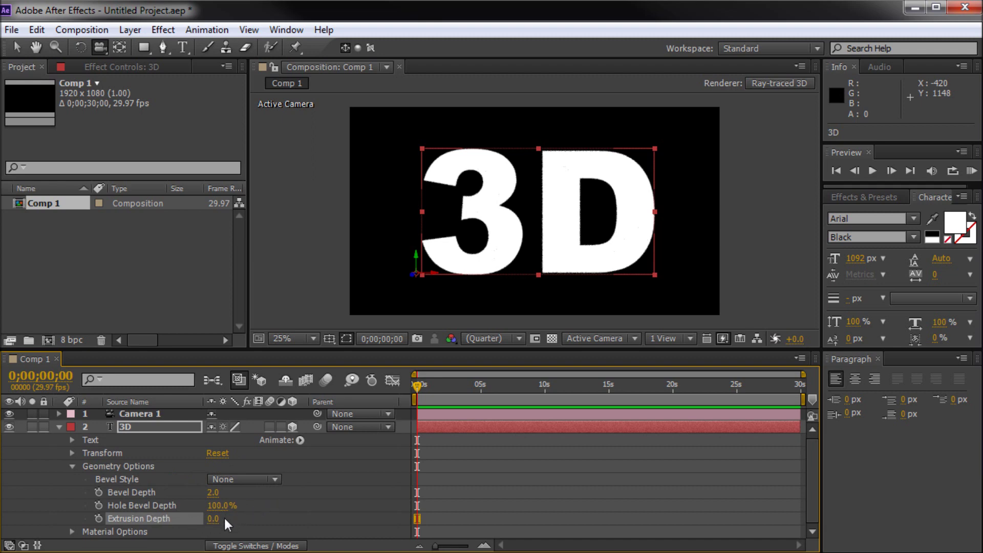
drag(231, 518, 254, 518)
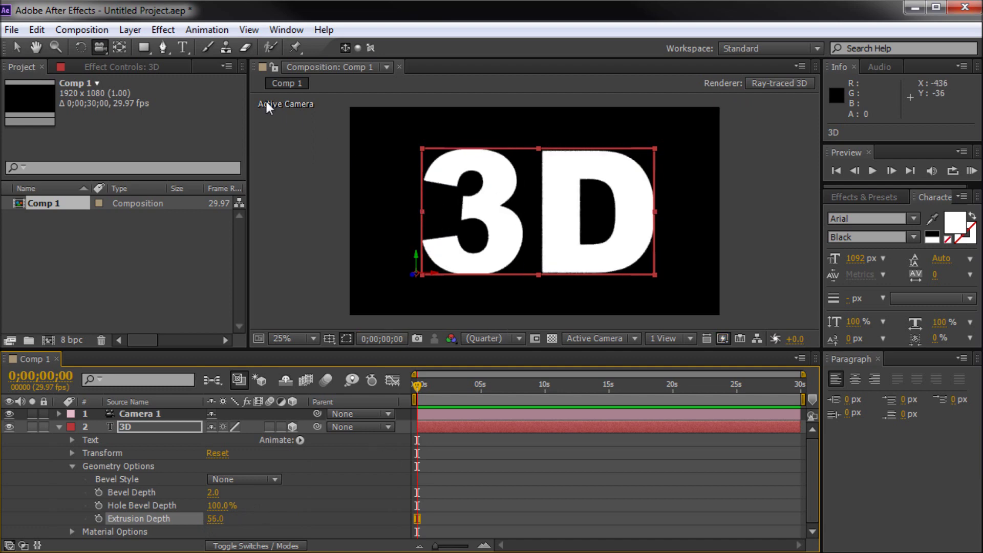
drag(489, 247, 552, 247)
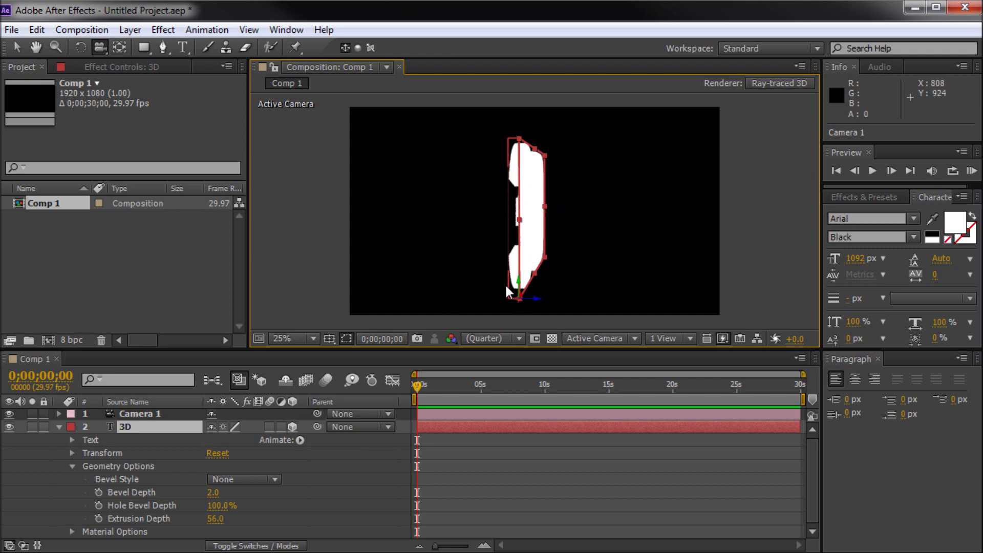
key(ctrl+z)
- Set the text's Extrusion Depth to 175 and orbit the camera around to its side
drag(224, 518, 302, 515)
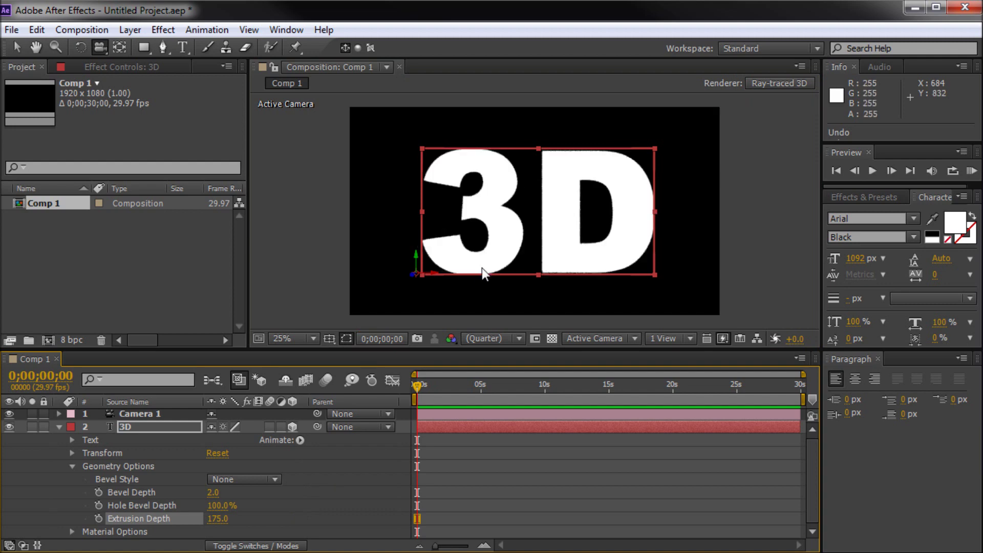
drag(457, 249, 527, 247)
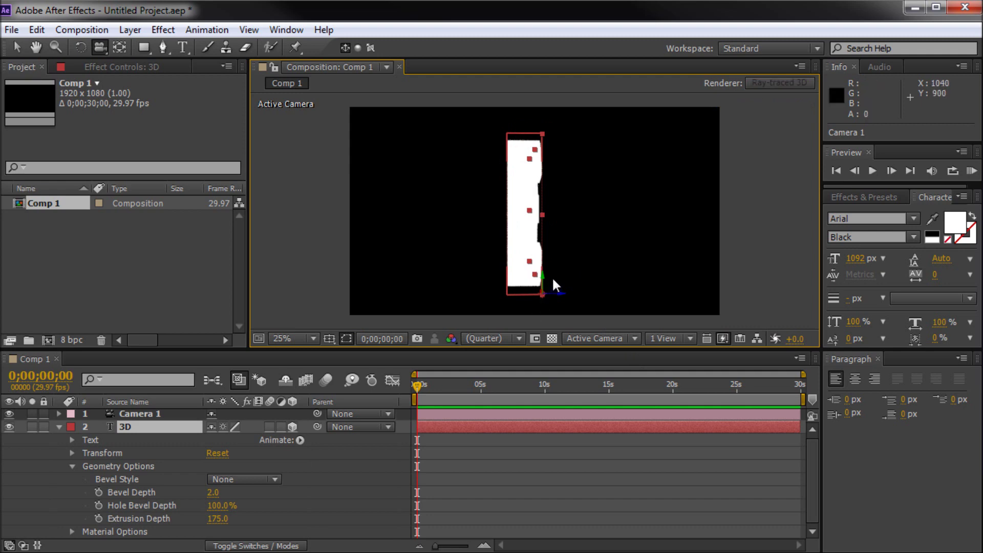
- Undo the last camera orbit and expand the text layer's Transform properties, collapsing its Geometry Options
key(ctrl+z)
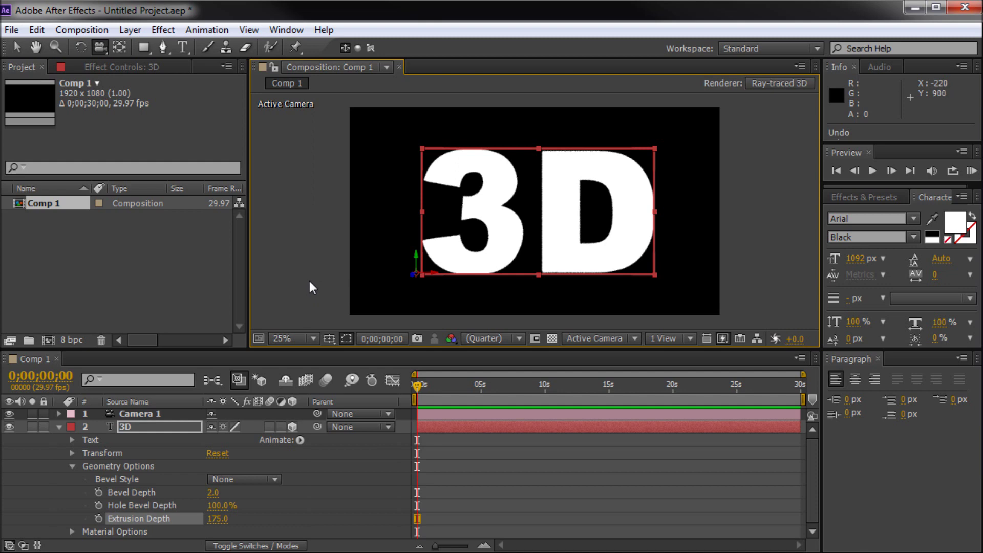
click(72, 466)
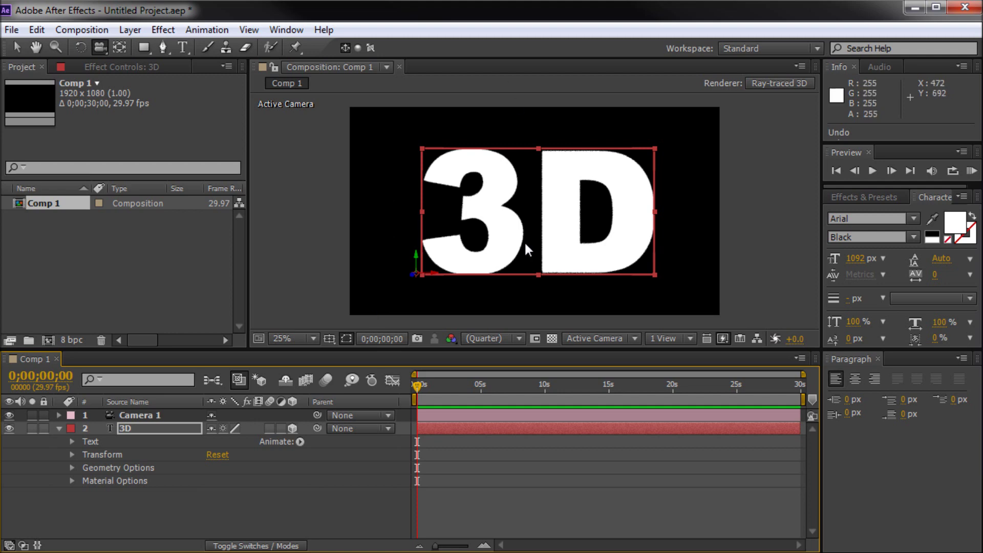
click(72, 454)
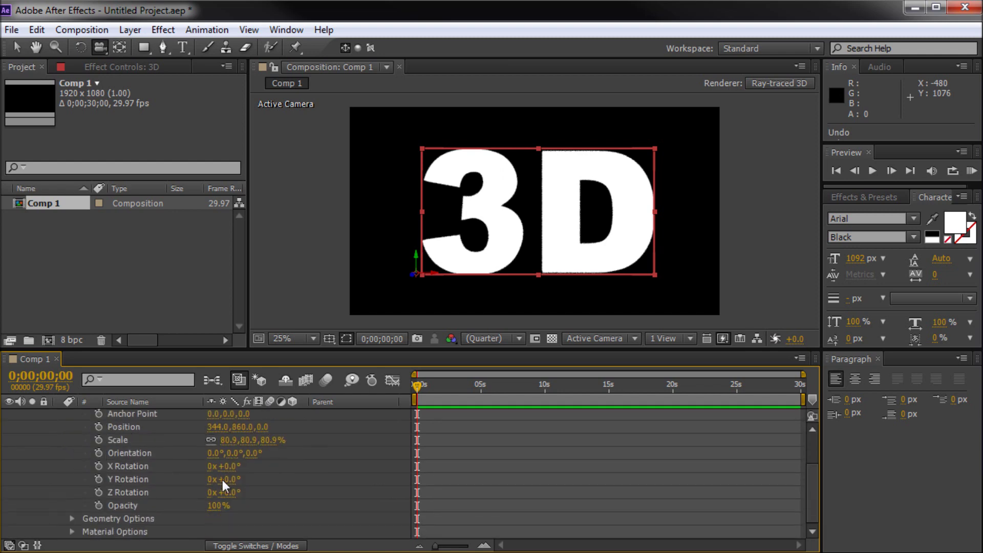
- Try a Y Rotation of -44° on the text layer, then undo it
drag(229, 480, 198, 480)
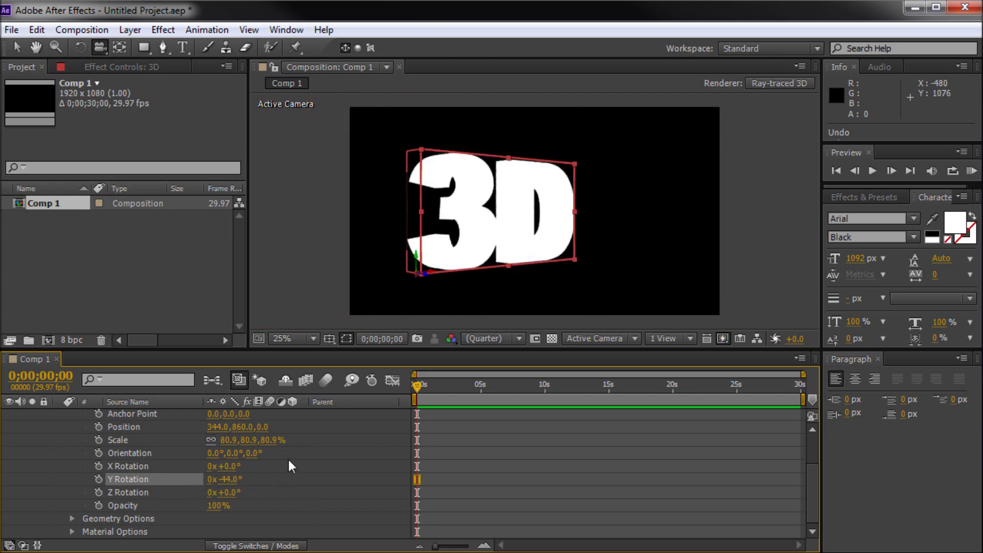
key(ctrl+z)
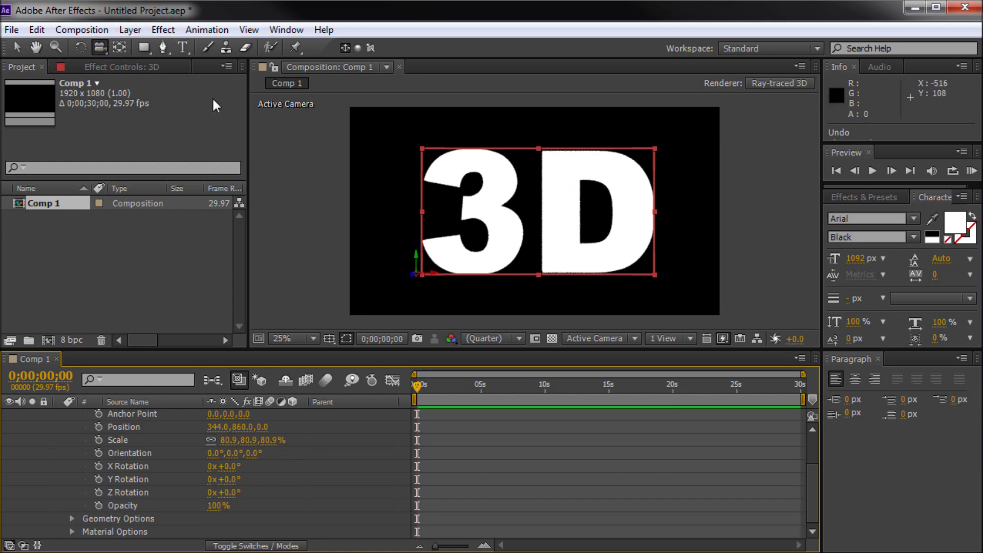
- Move the text layer's anchor point to the centre of the text and test its Y Rotation, undoing the test
click(121, 47)
drag(418, 272, 542, 212)
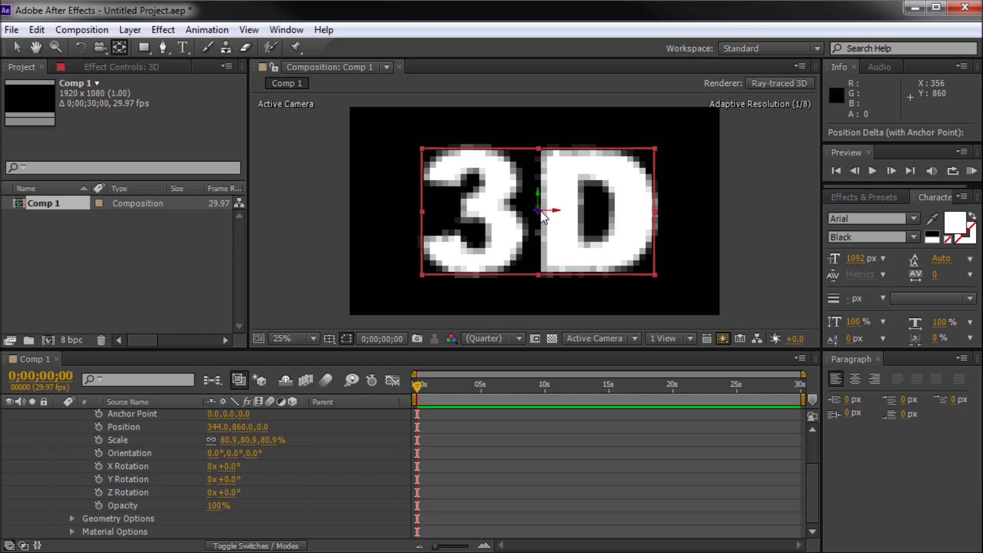
drag(541, 212, 540, 214)
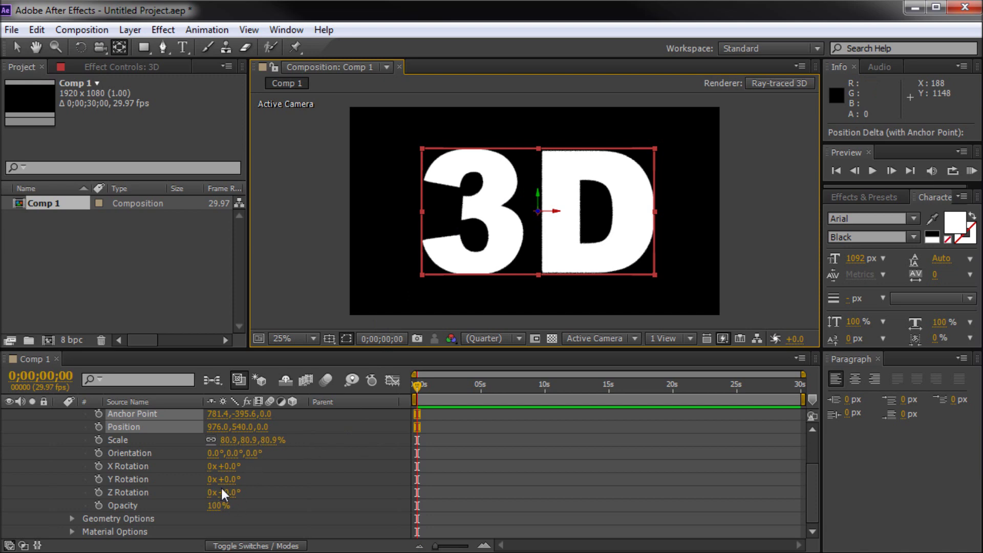
drag(226, 478, 459, 469)
key(ctrl+z)
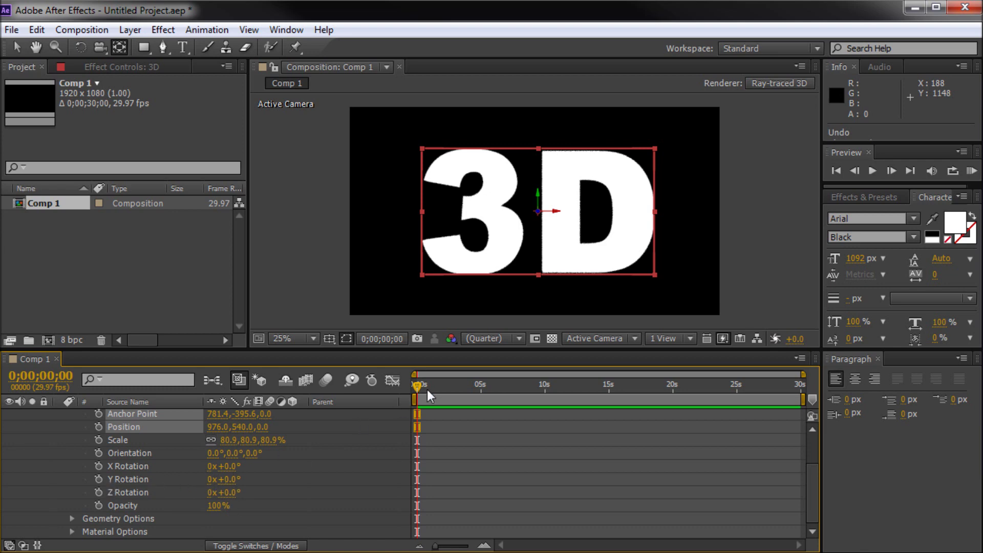
- Keyframe the text's Y Rotation from 0x at the start of the timeline to 1x at 0;00;01;01
click(99, 480)
mouse_move(416, 385)
mouse_down()
mouse_move(483, 384)
mouse_move(430, 385)
mouse_up()
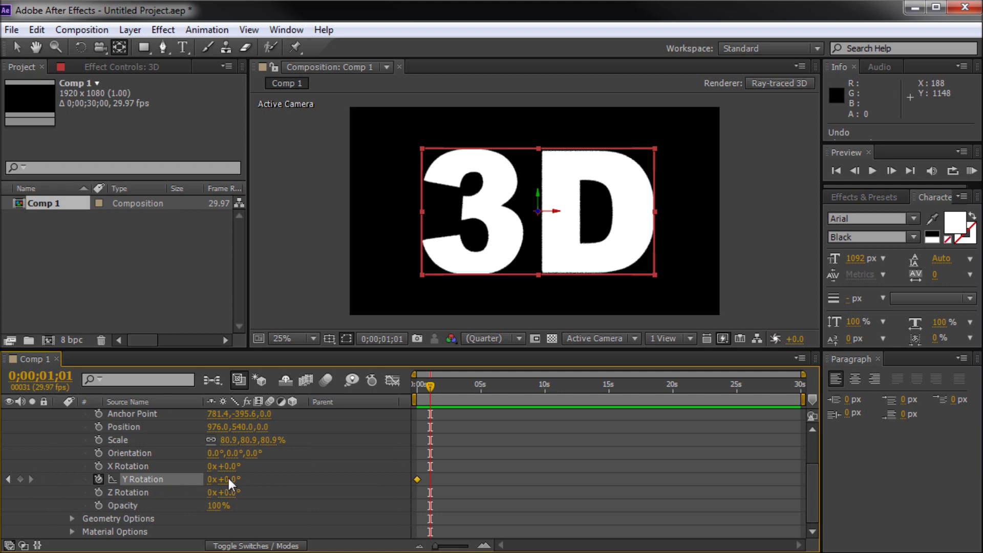
click(212, 479)
click(331, 485)
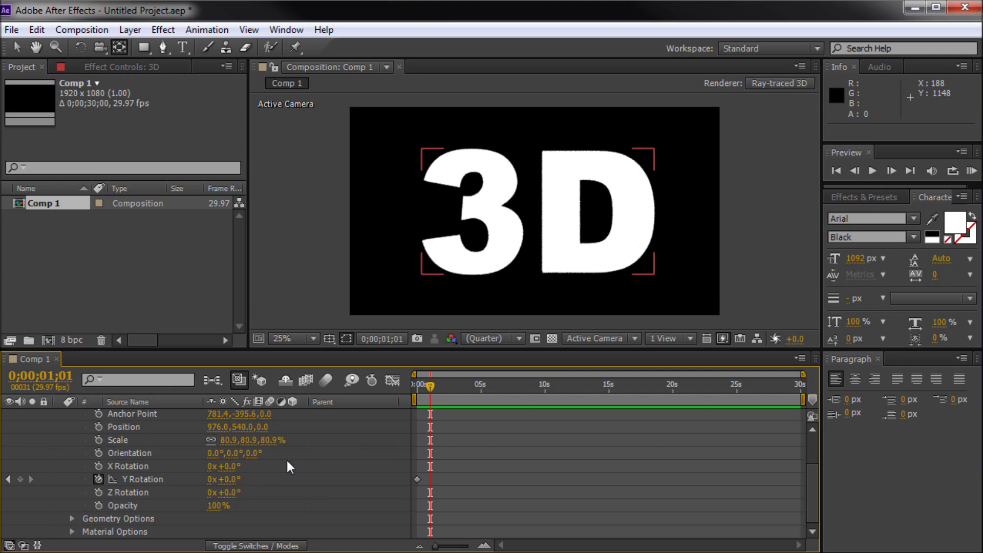
drag(238, 478, 269, 478)
key(ctrl+z)
text(1)
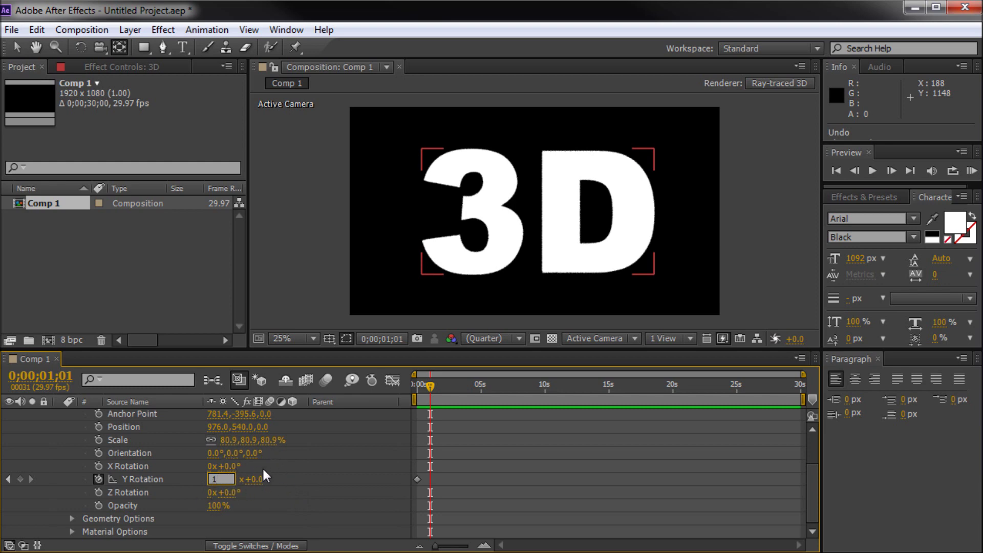
key(Return)
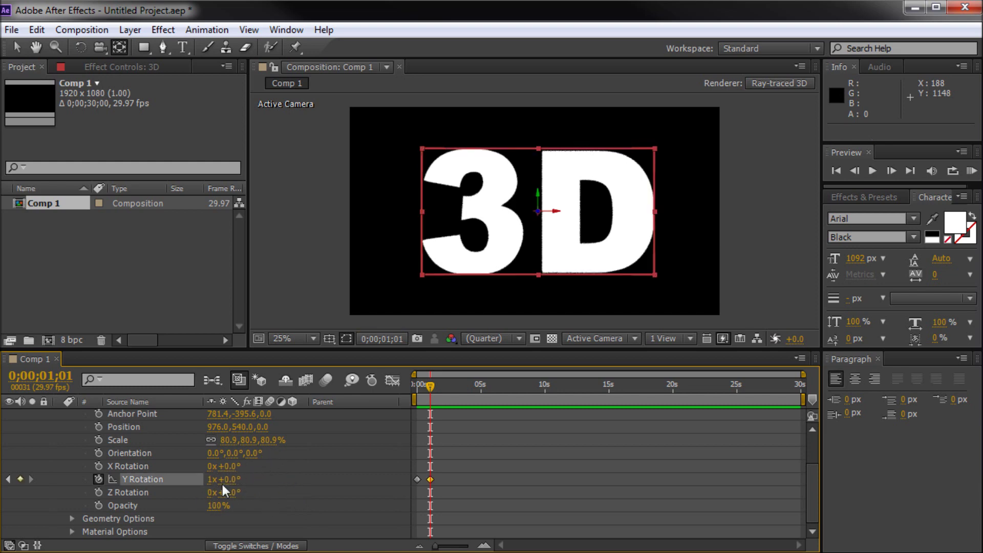
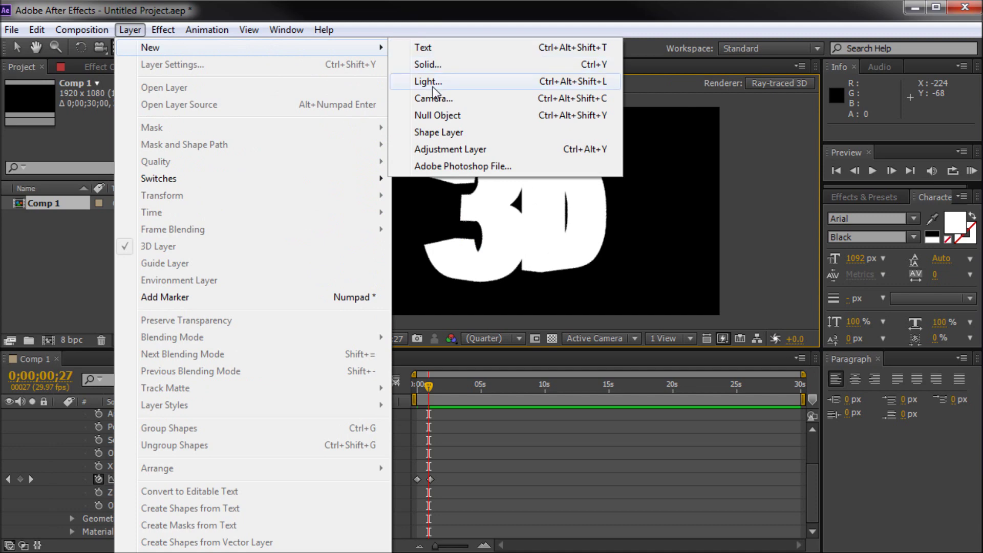
- Add a Spot light in pale yellow FCFED7 to the composition with Casts Shadows enabled
drag(183, 103, 221, 105)
click(264, 169)
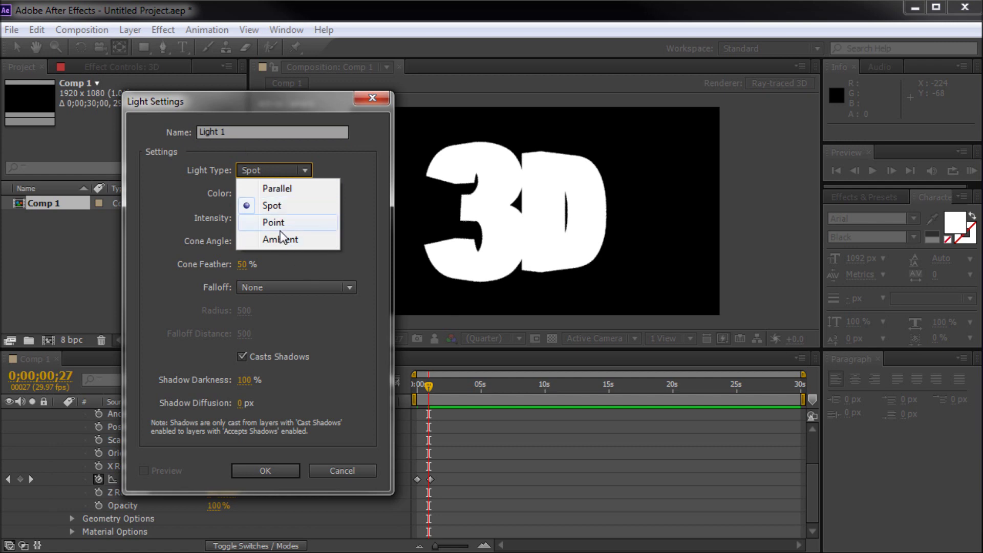
click(271, 208)
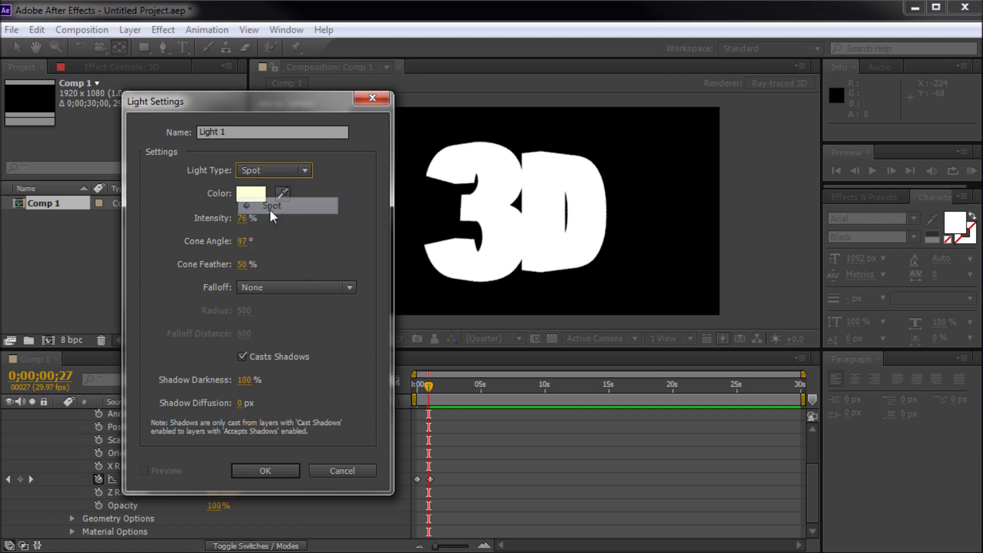
click(248, 195)
drag(346, 198, 338, 190)
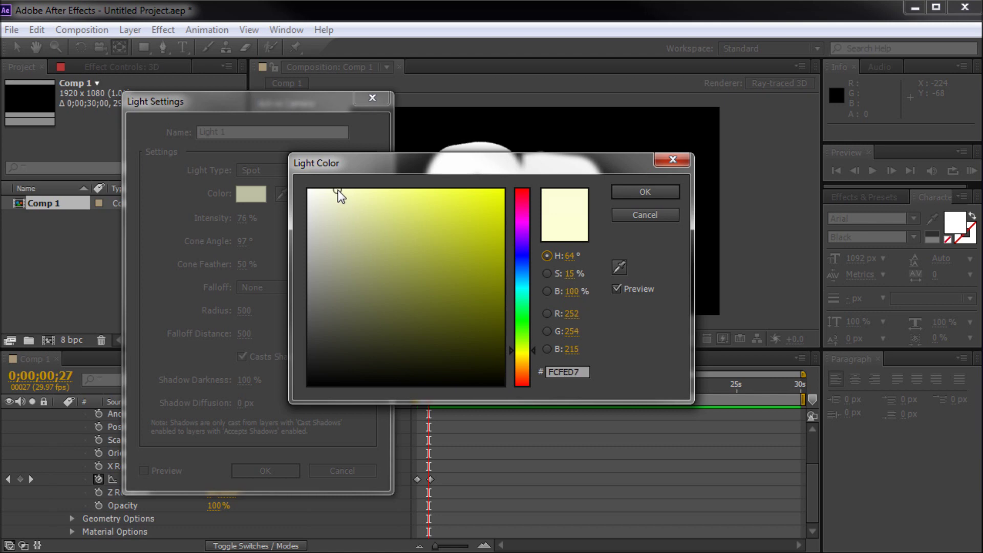
click(624, 192)
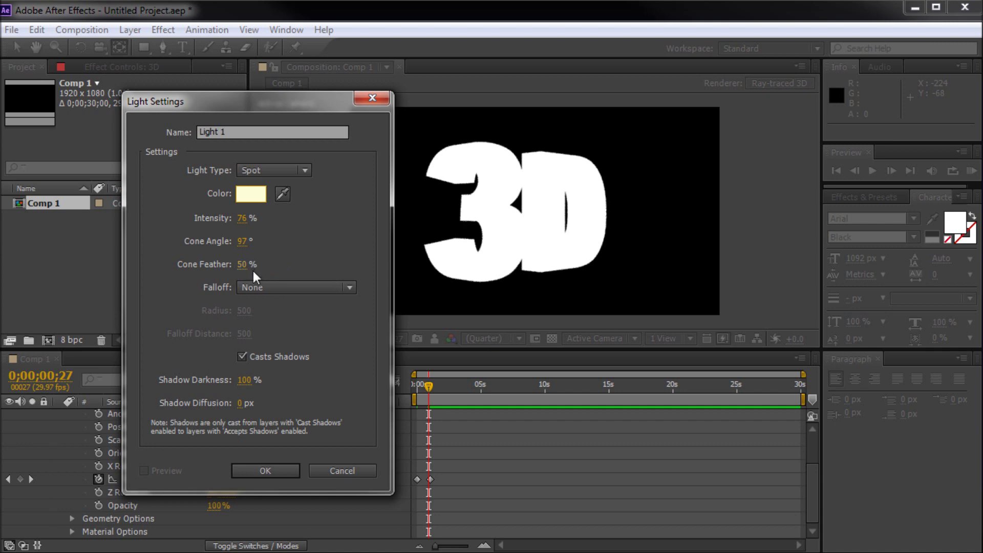
click(242, 358)
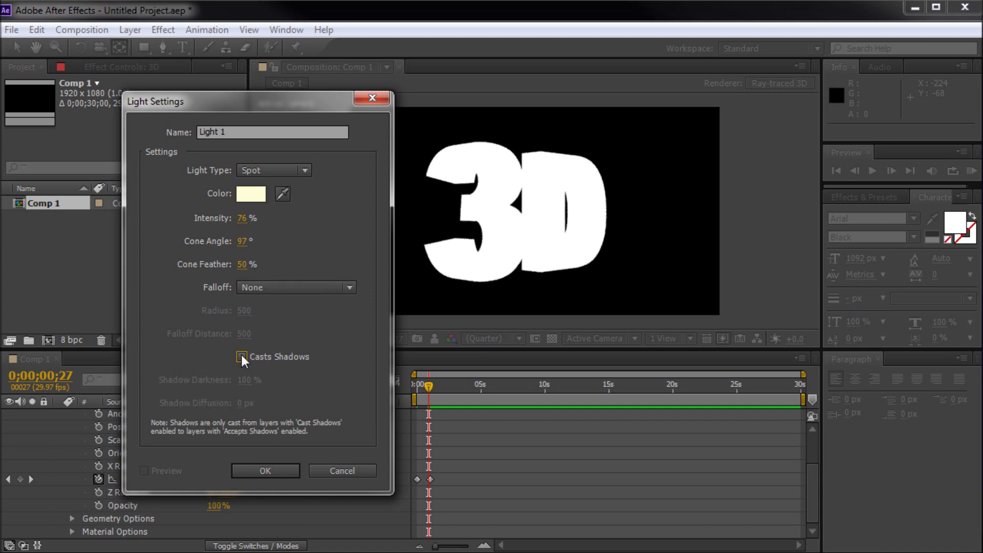
click(243, 356)
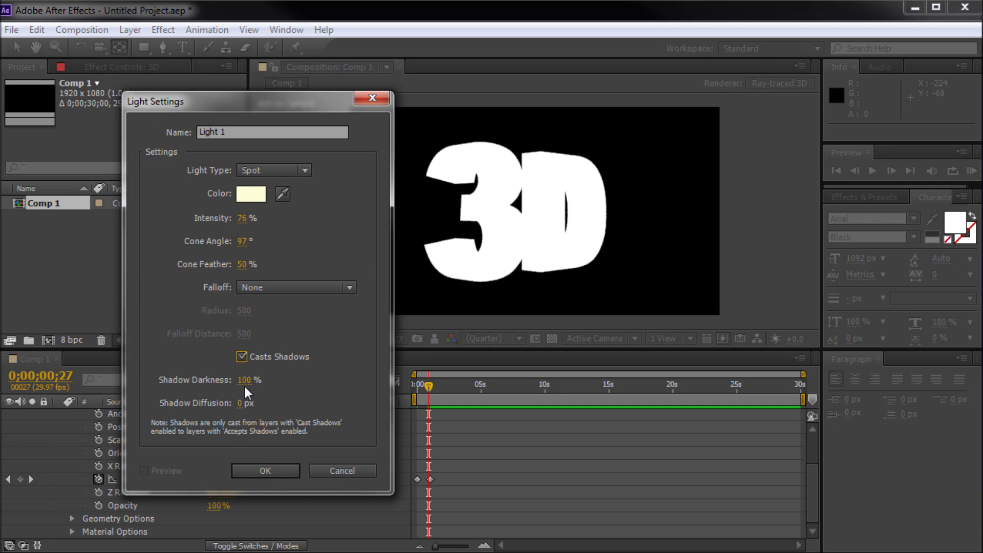
click(266, 471)
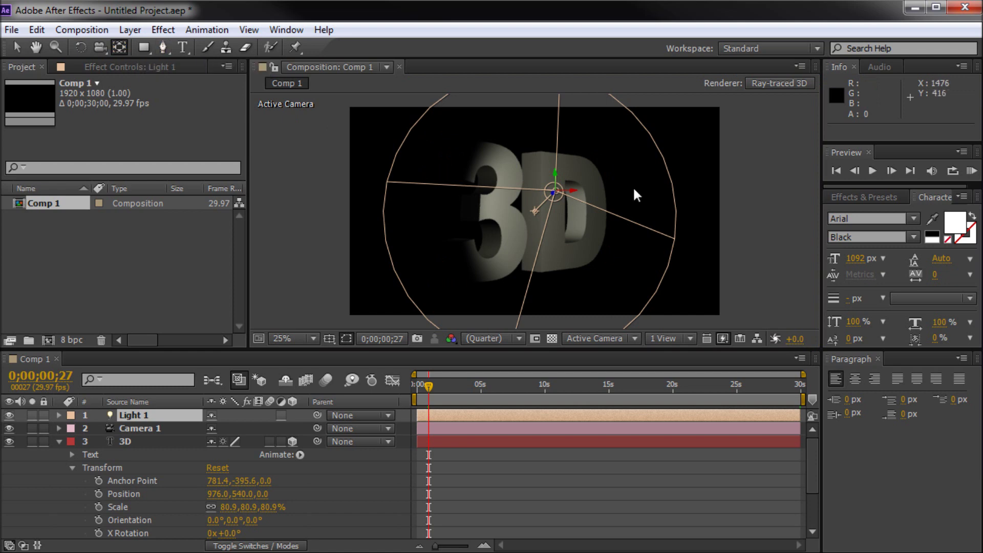
- Move the spot light beyond the frame's upper-right corner and aim its point of interest at the centre of the text
click(17, 48)
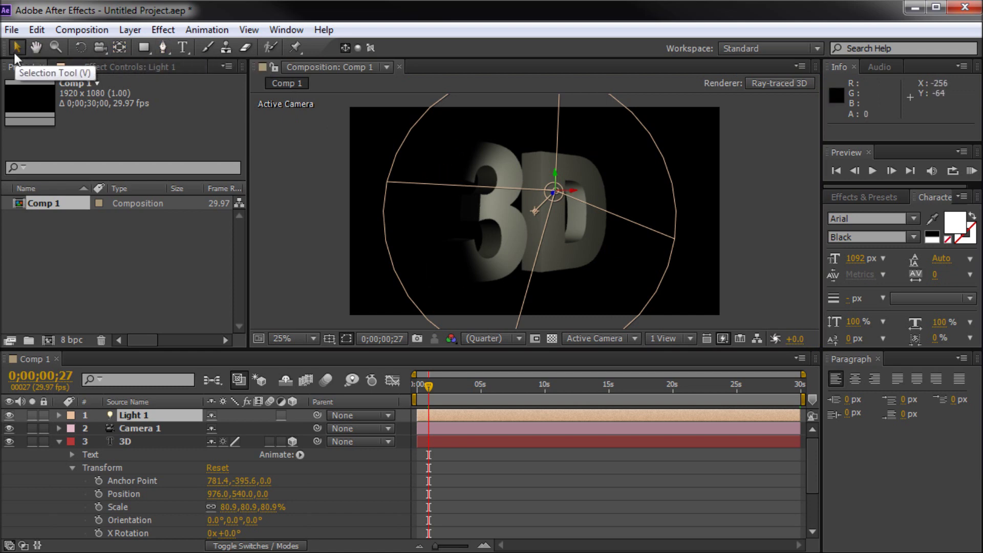
drag(574, 190, 729, 130)
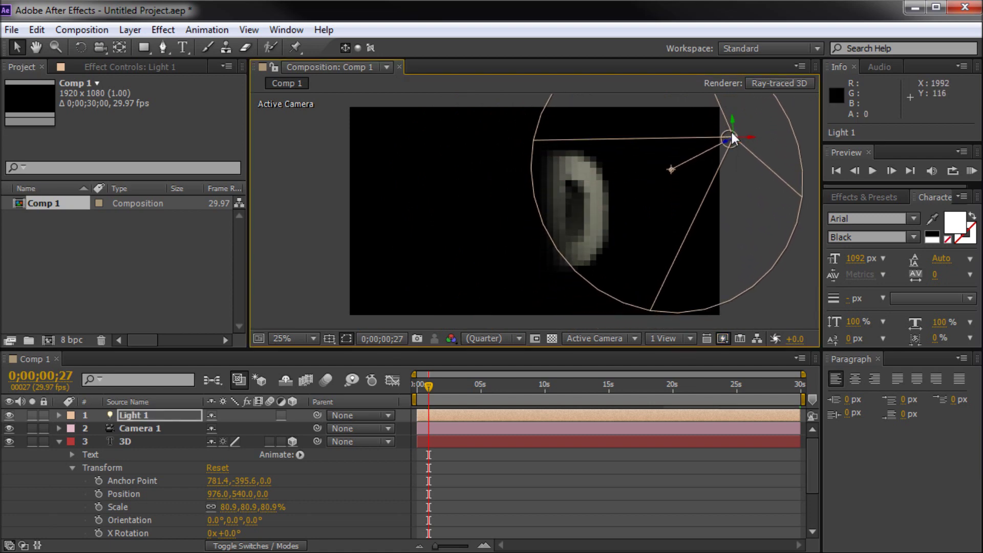
mouse_move(734, 122)
mouse_down()
mouse_move(751, 138)
mouse_move(732, 116)
mouse_up()
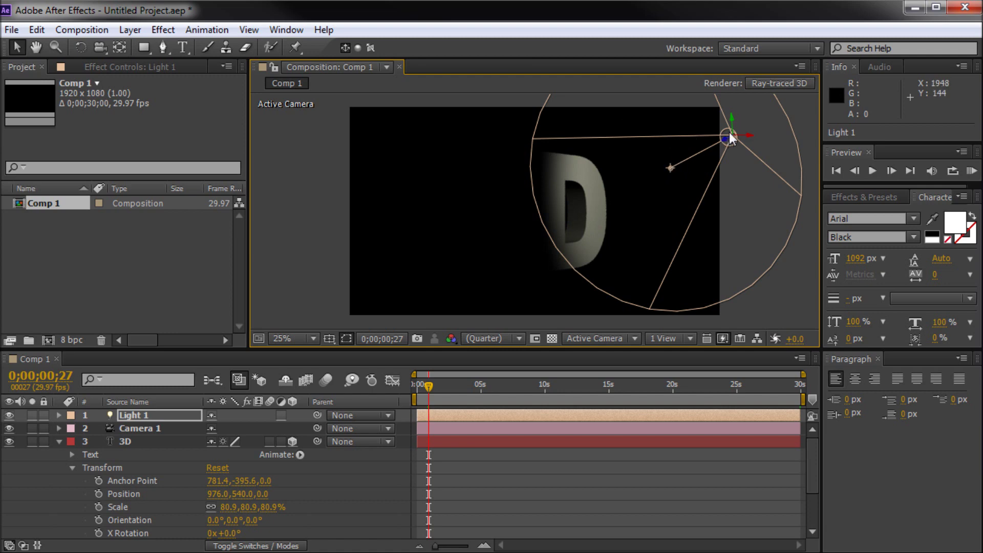
drag(732, 116, 731, 109)
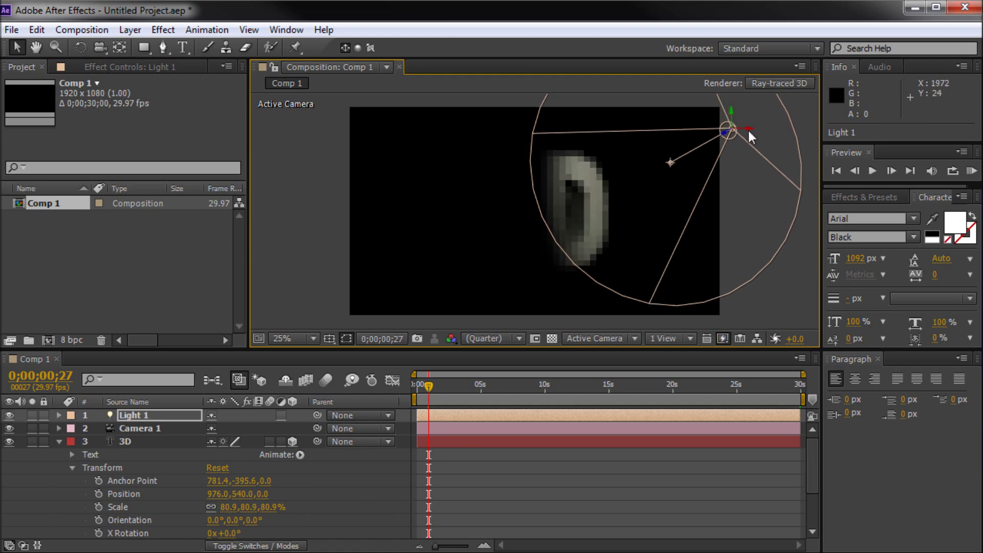
drag(670, 163, 535, 207)
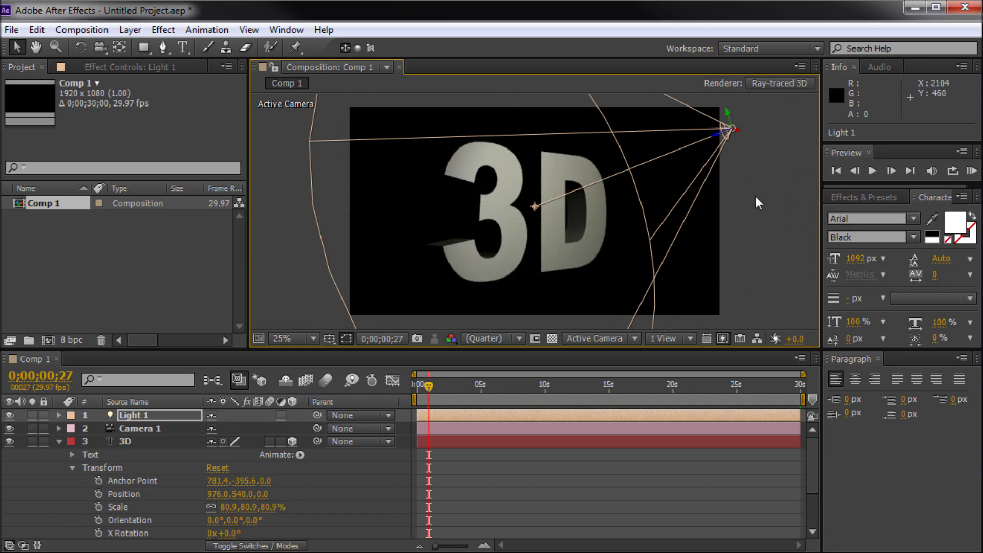
- Scrub through the rotation around 0;00;00;27 to examine the light and shading on the extruded text
mouse_move(423, 386)
mouse_down()
mouse_move(417, 392)
mouse_move(427, 392)
mouse_up()
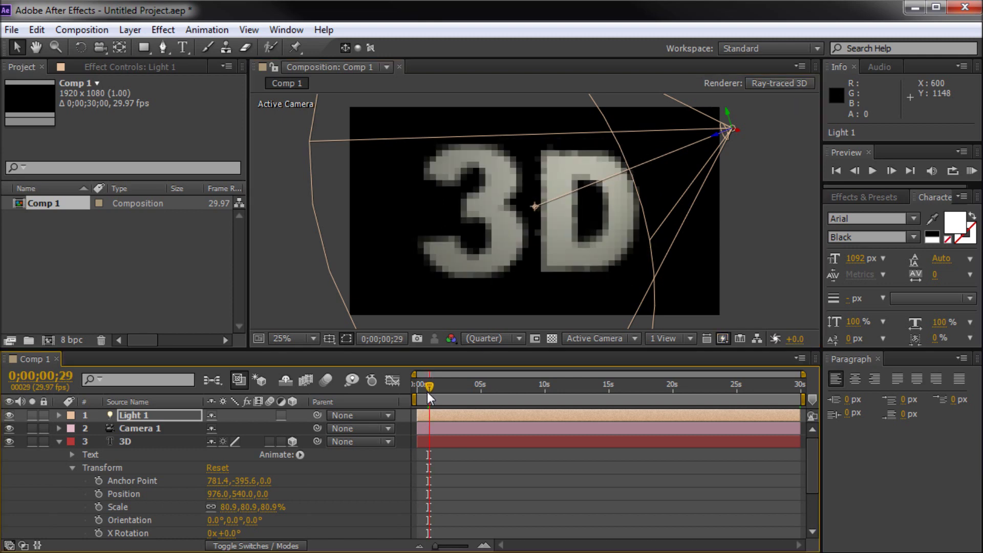
click(263, 227)
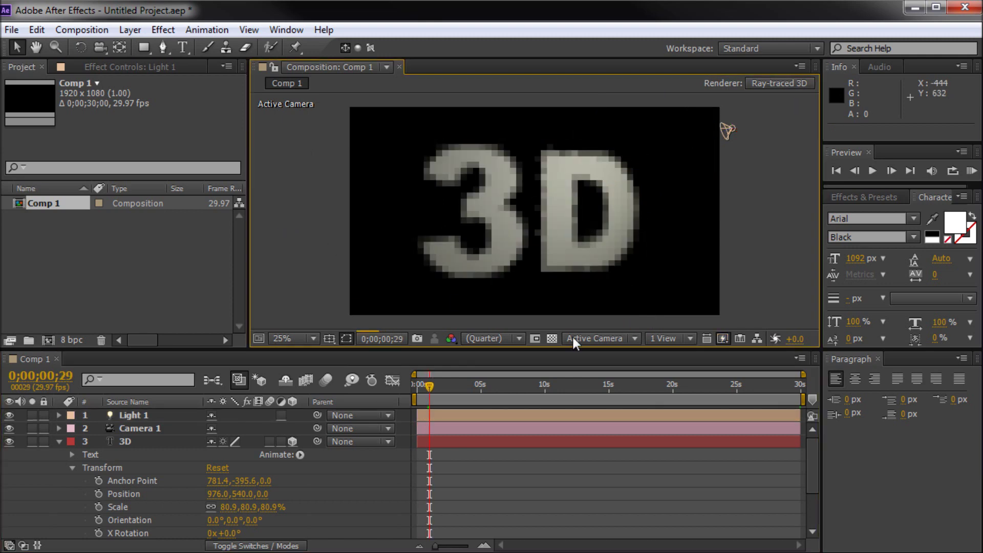
click(486, 339)
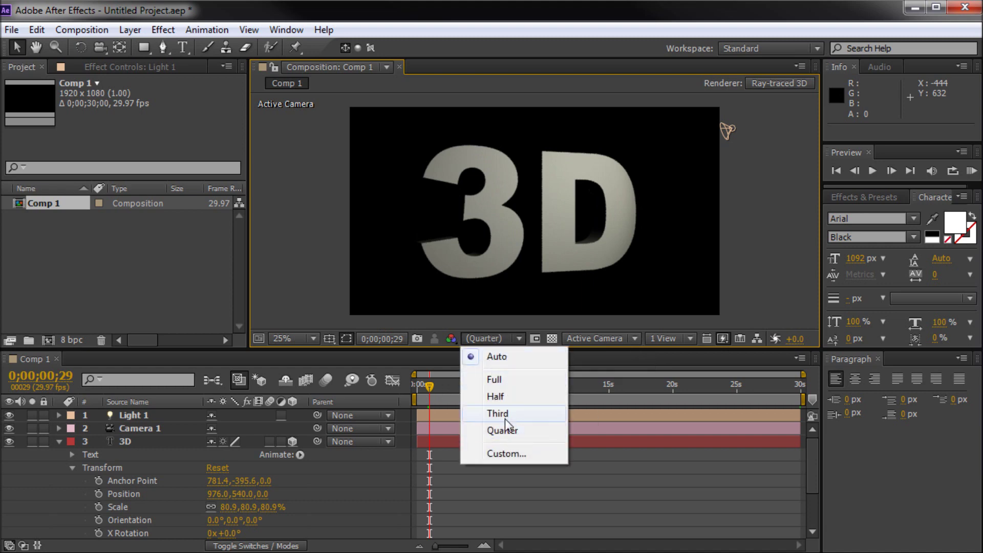
click(760, 221)
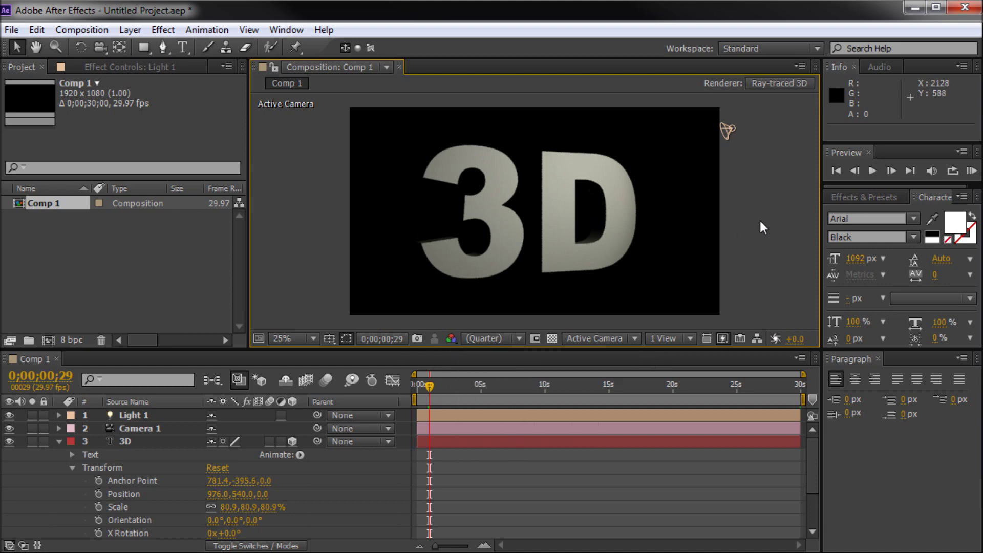
drag(405, 384, 428, 385)
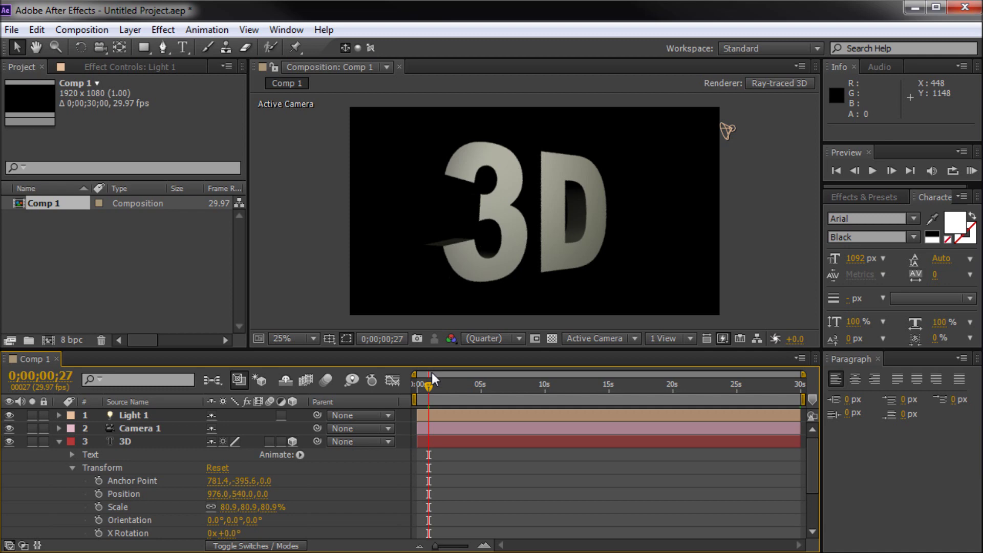
click(232, 533)
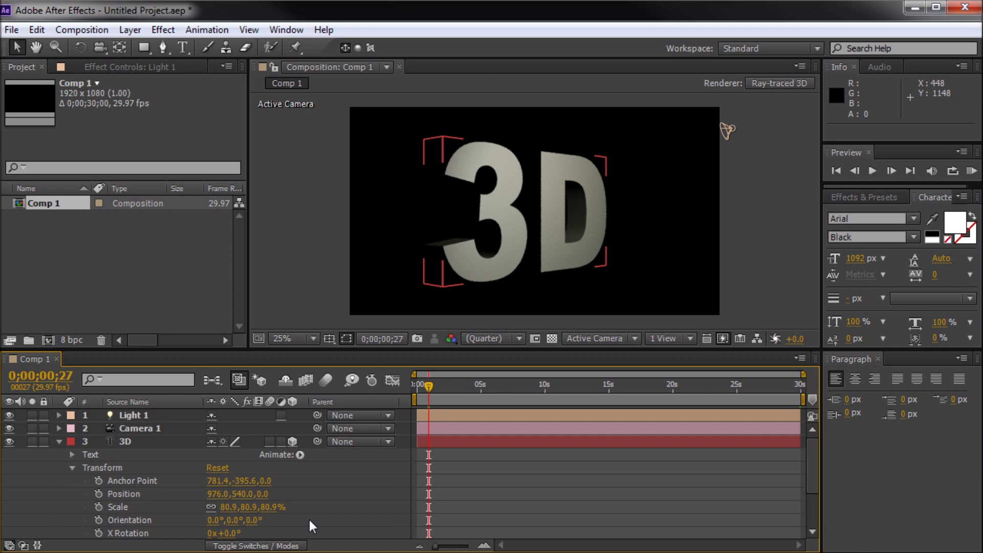
click(305, 520)
click(232, 503)
click(324, 481)
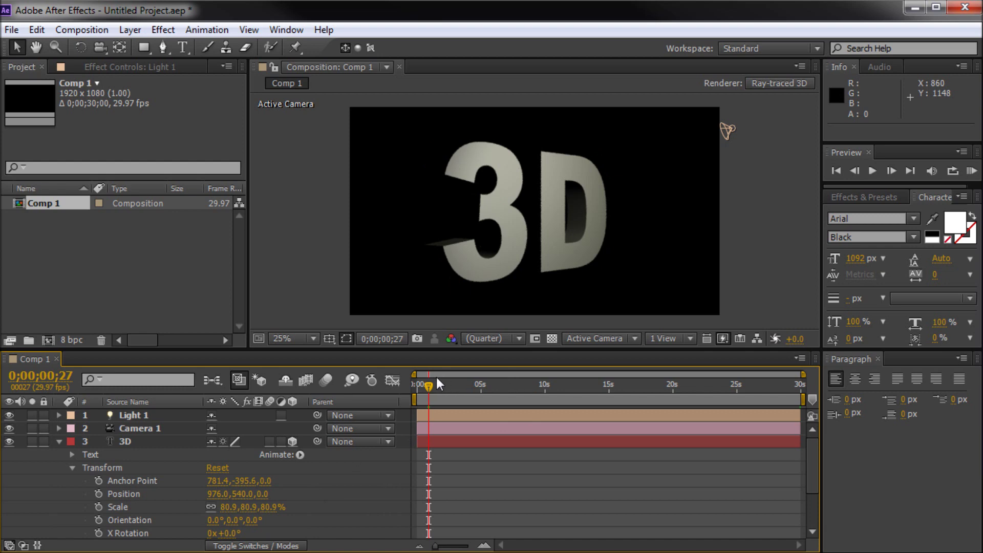
drag(428, 385, 428, 385)
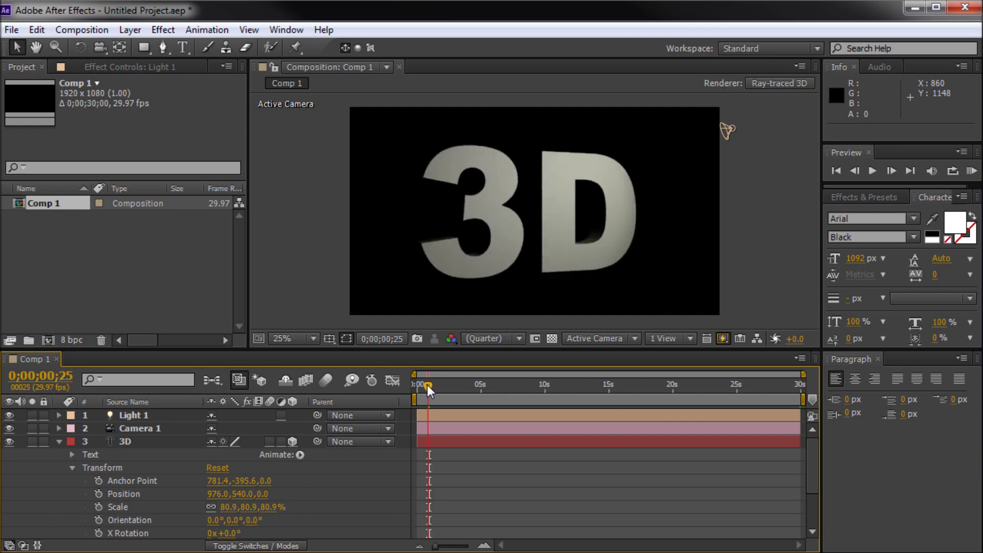
drag(429, 385, 428, 386)
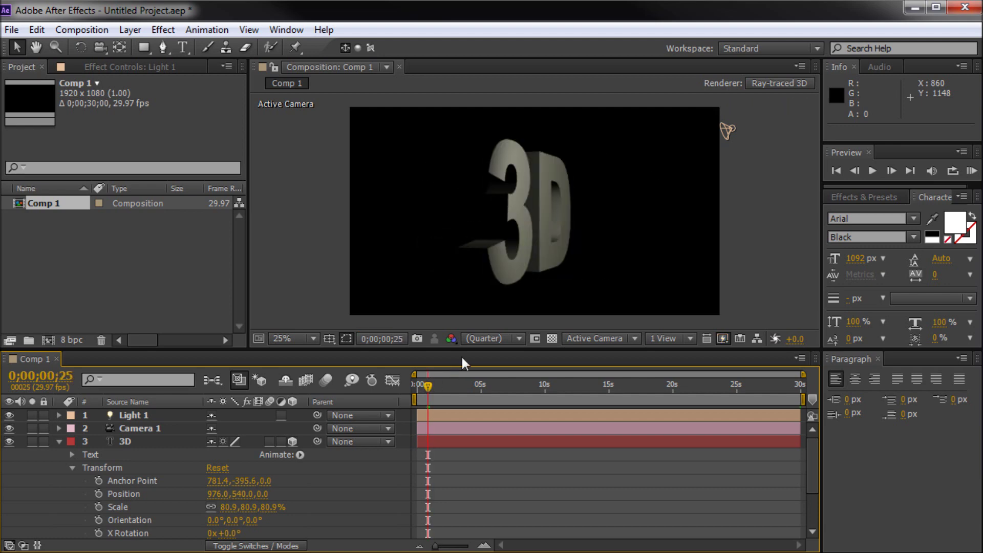
drag(429, 387, 429, 387)
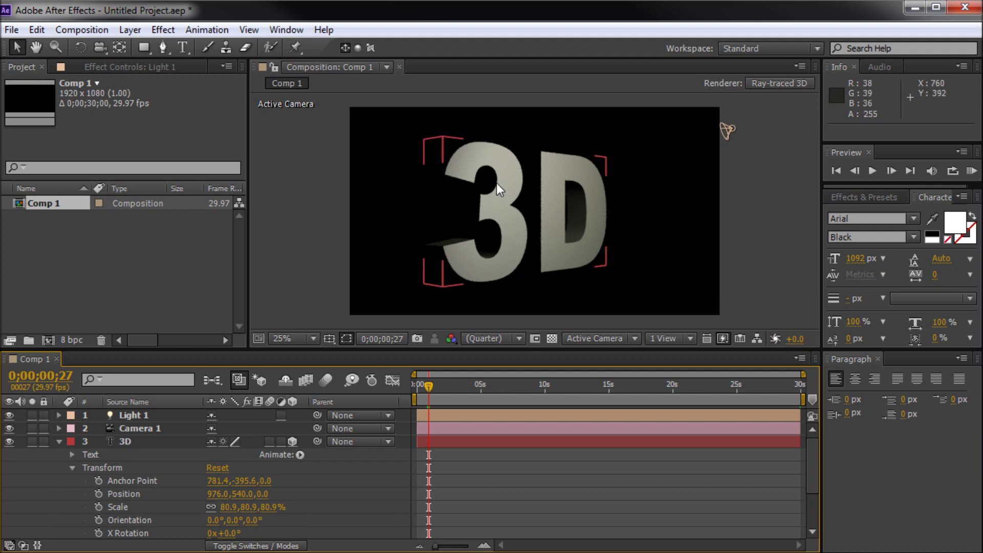
- Set the 3D text's Bevel Style to Angular in its Geometry Options and increase the Bevel Depth
scroll(204, 484, down, 2)
scroll(102, 459, up, 2)
click(71, 468)
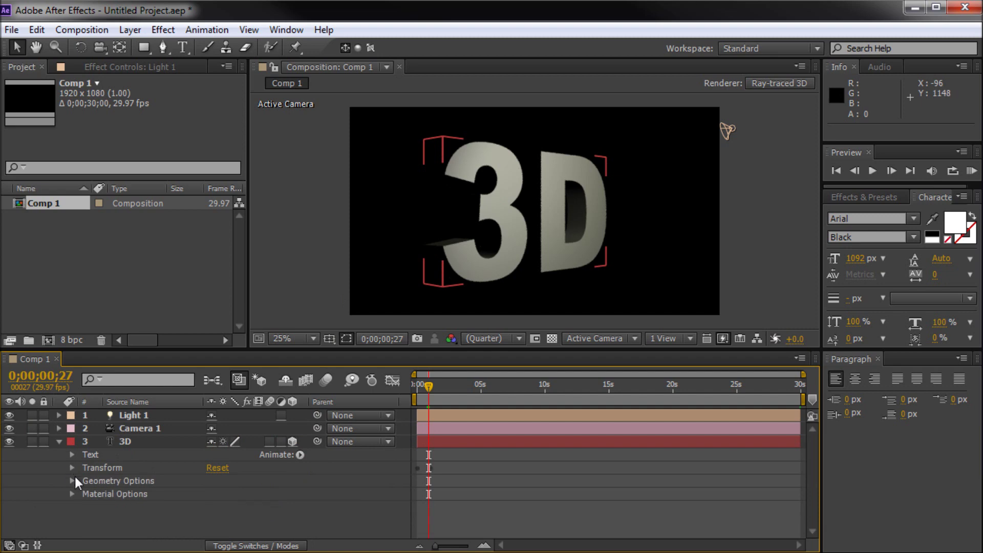
click(72, 481)
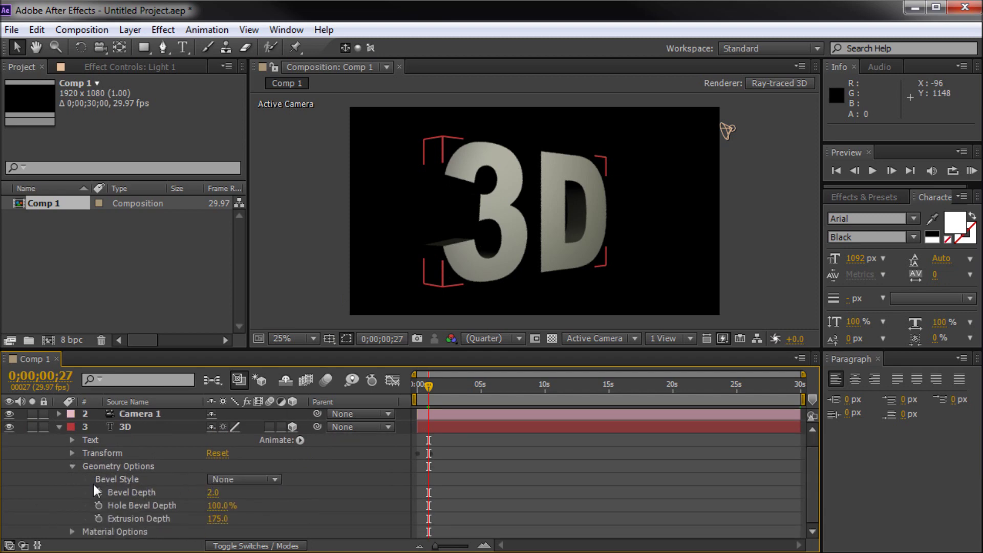
click(244, 480)
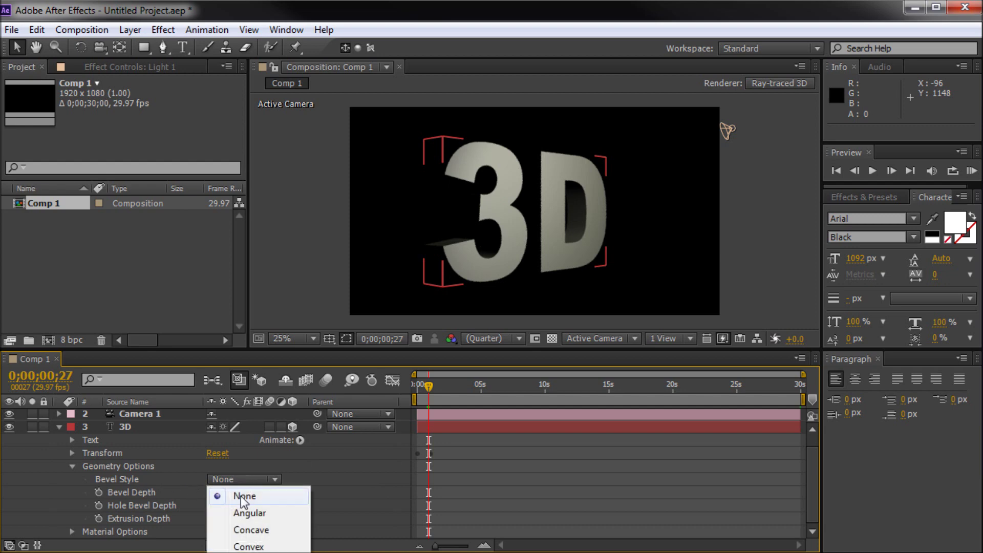
click(250, 514)
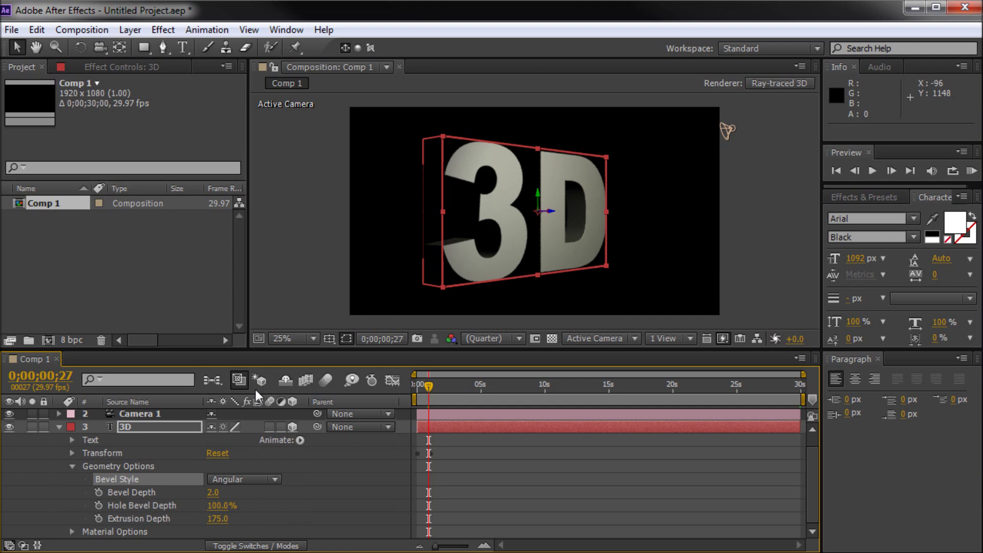
drag(212, 492, 551, 472)
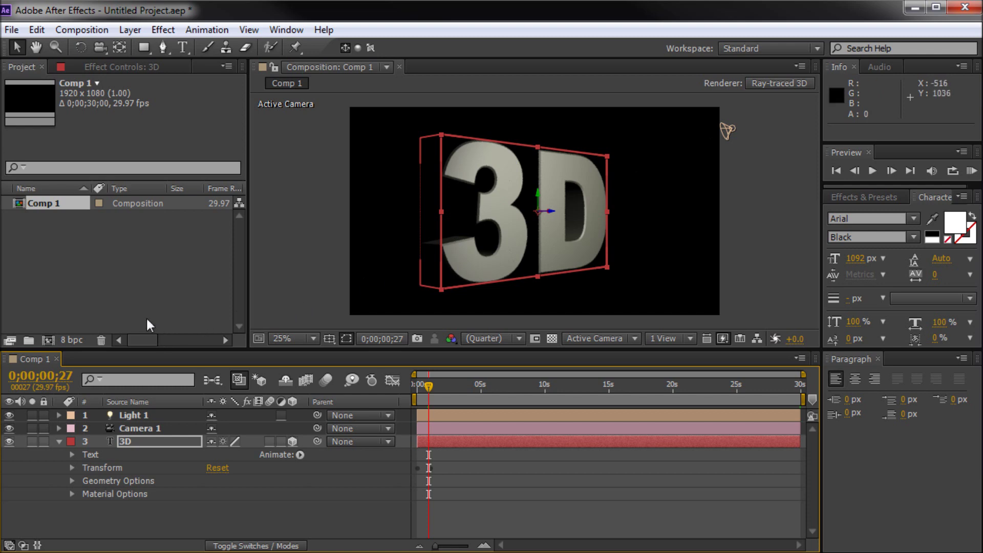
- Turn on Casts Shadows in the 3D text's Material Options
click(72, 494)
scroll(120, 411, down, 4)
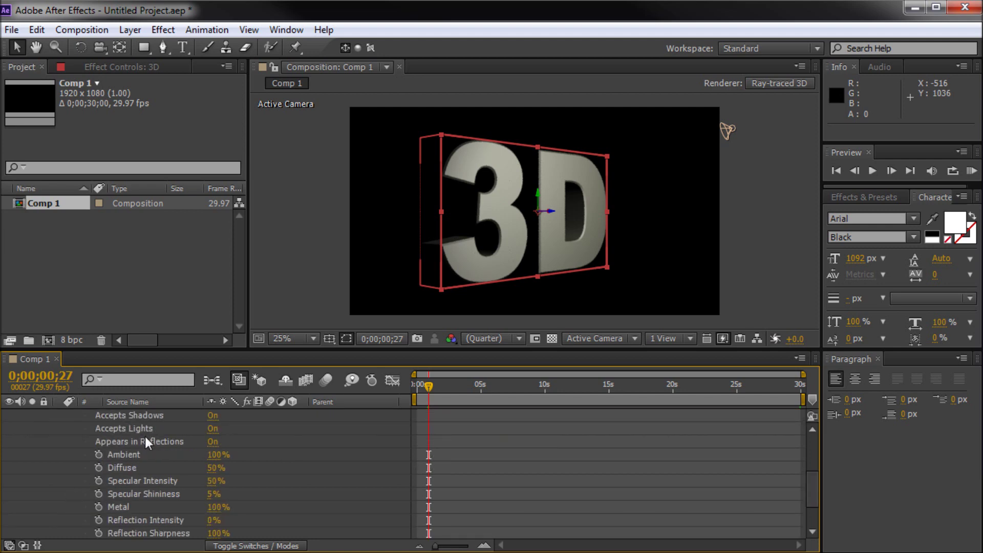
scroll(167, 433, up, 3)
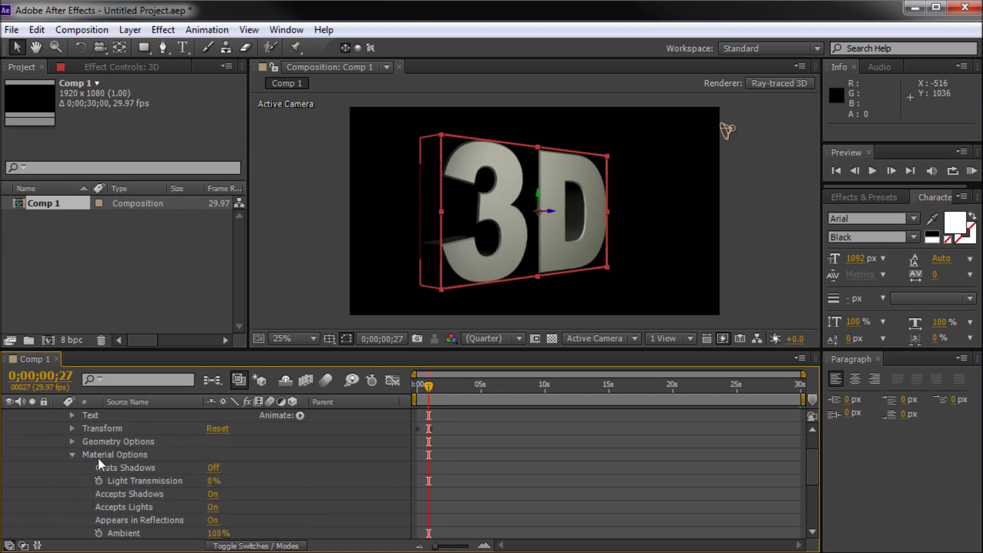
click(96, 455)
scroll(136, 457, down, 2)
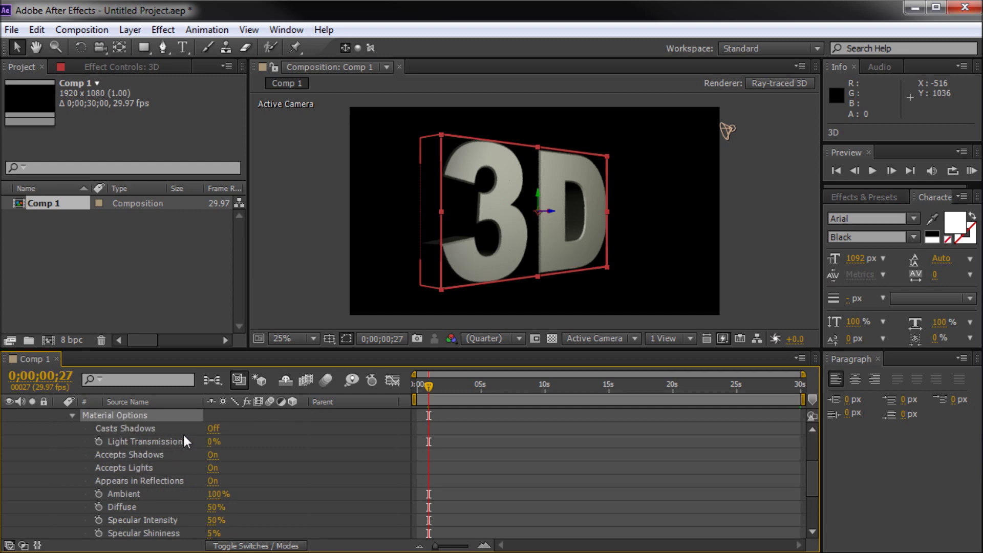
click(214, 429)
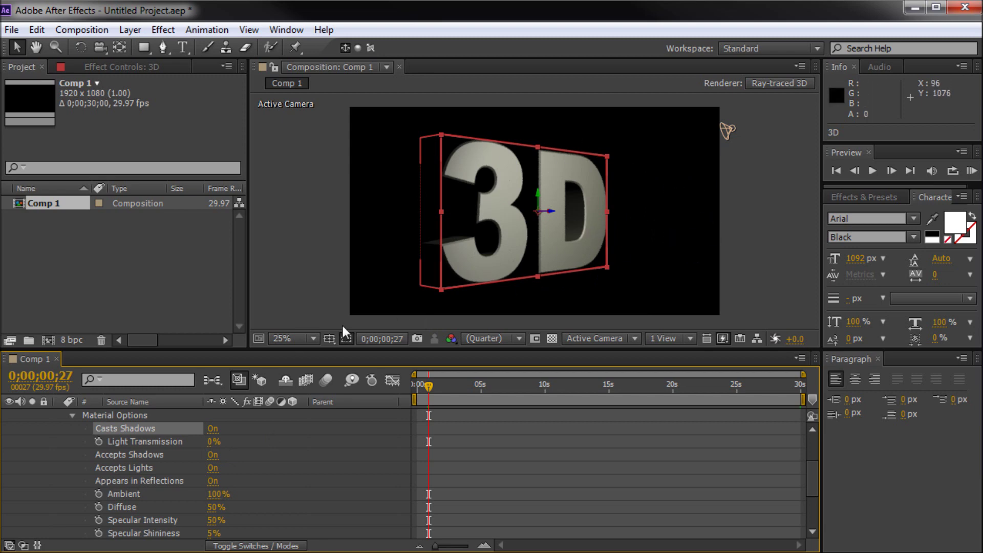
- Set the text material's Specular Intensity to 92% and Specular Shininess to 3%
scroll(169, 466, down, 2)
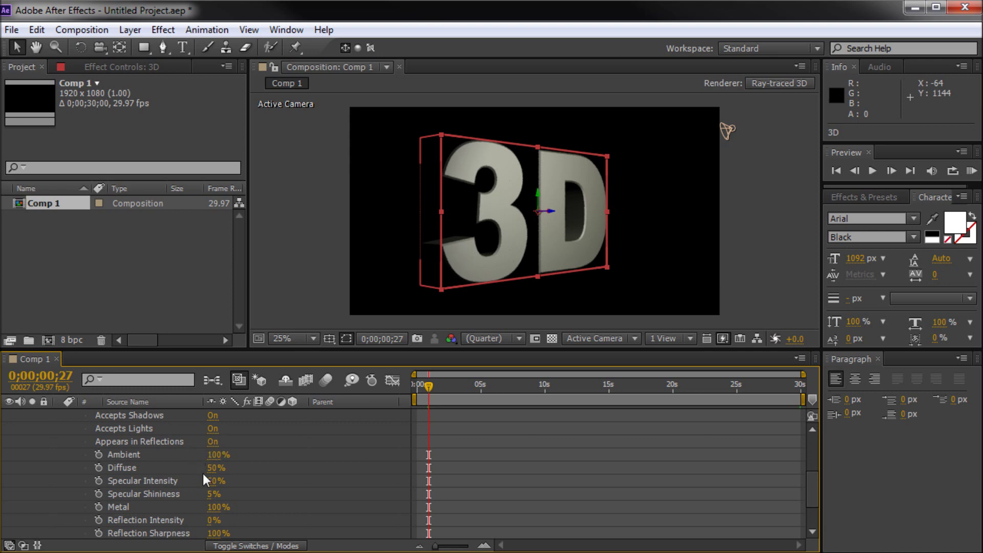
drag(213, 481, 245, 480)
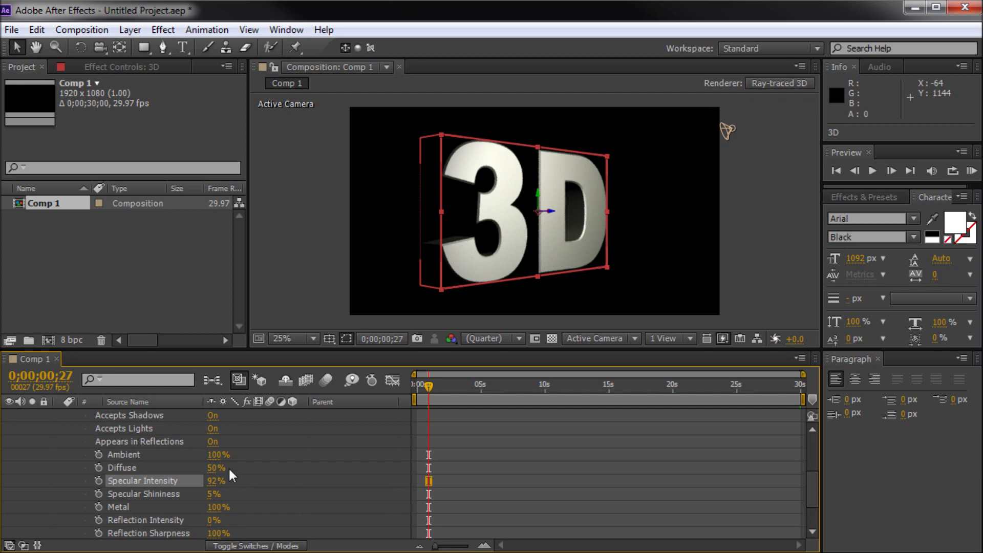
click(141, 493)
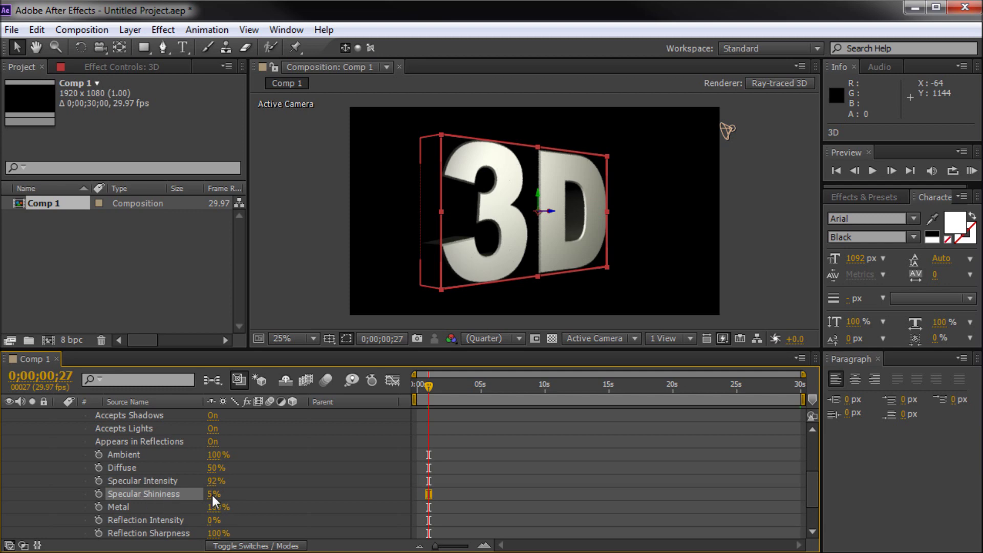
mouse_move(214, 497)
mouse_down()
mouse_move(223, 495)
mouse_move(211, 503)
mouse_up()
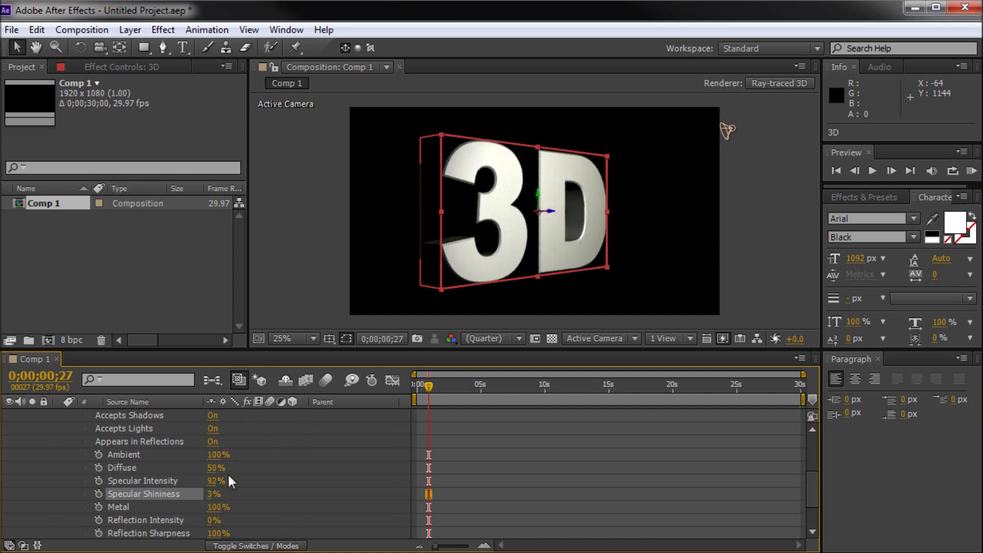
- Try the text material's Metal at 0% and 1%, and restore it to 100%
scroll(207, 511, down, 1)
drag(212, 466, 209, 465)
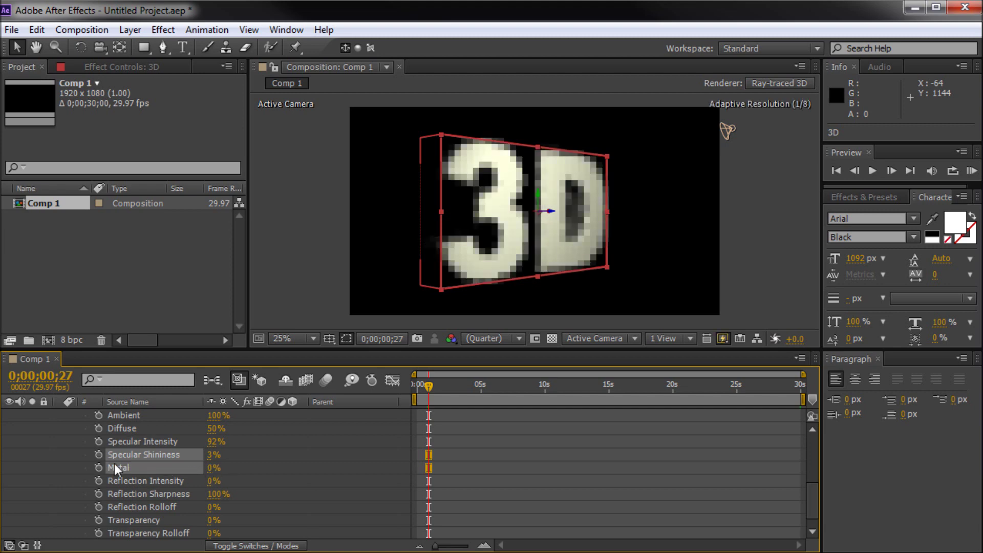
drag(115, 463, 74, 456)
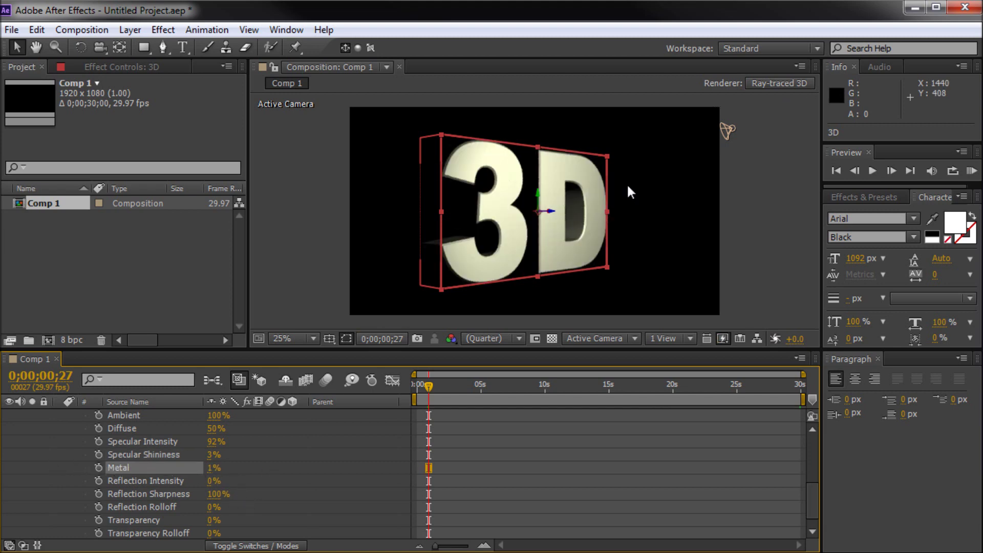
drag(210, 468, 363, 463)
- Set the text material's Reflection Intensity to 10%
scroll(220, 463, down, 1)
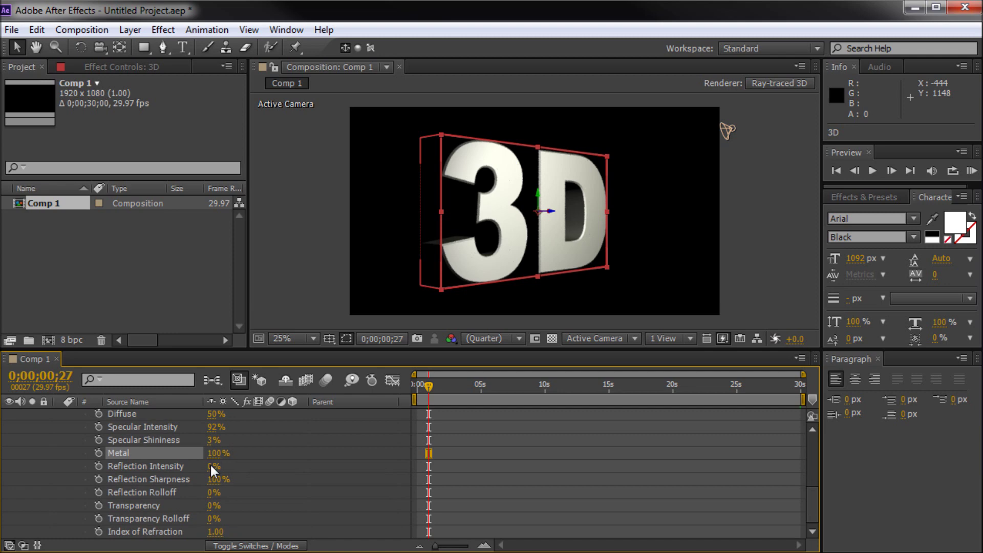
mouse_move(211, 467)
mouse_down()
mouse_move(280, 462)
mouse_move(220, 468)
mouse_up()
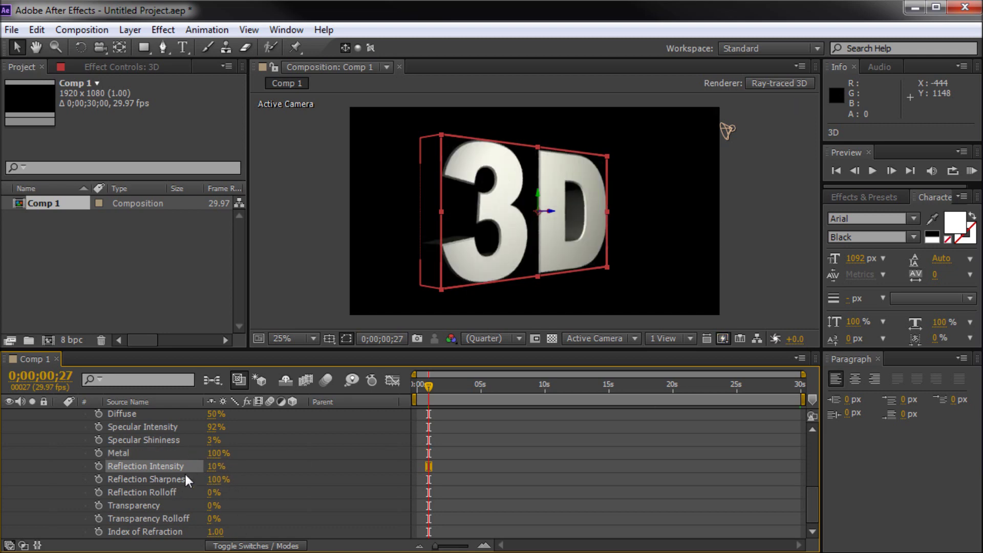
click(166, 482)
click(135, 507)
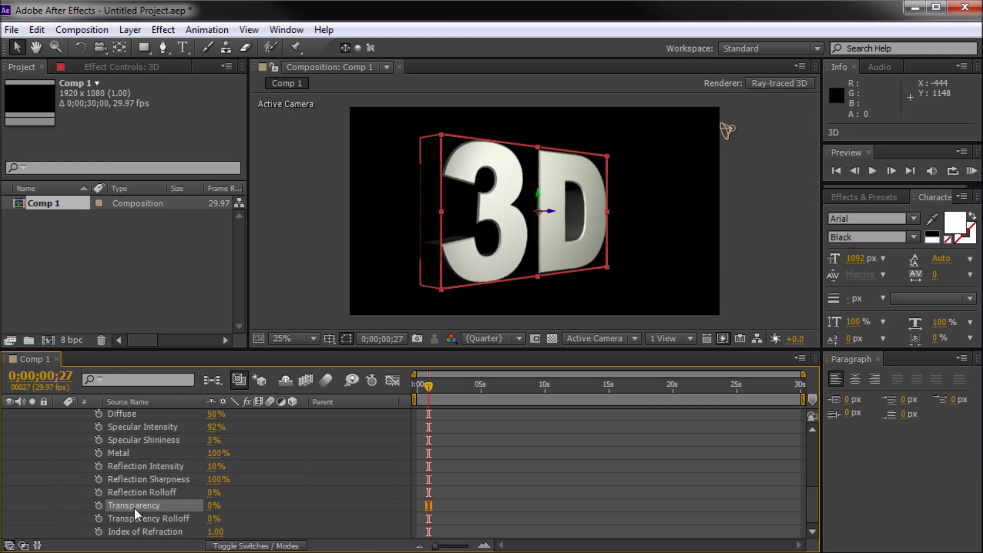
scroll(259, 485, up, 3)
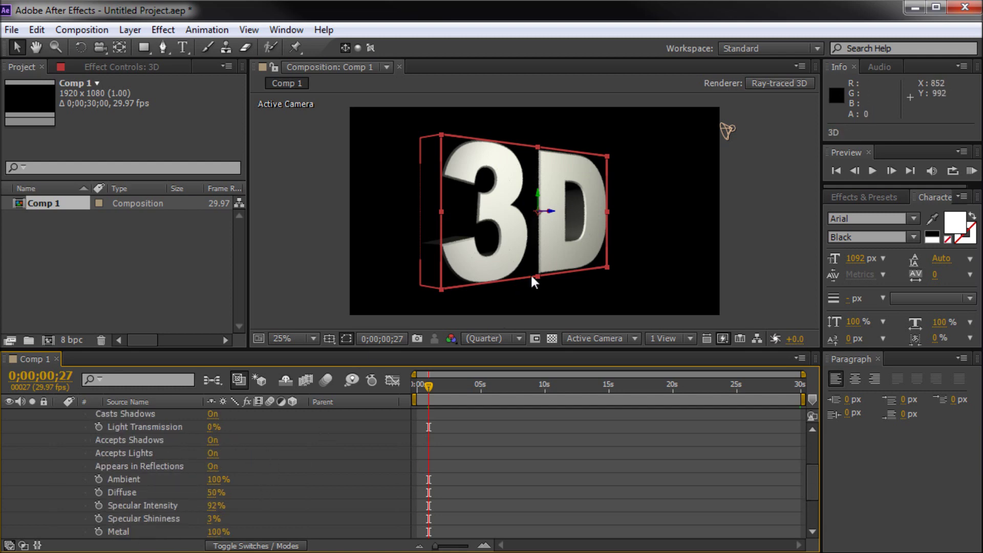
- Deselect the text layer, go to 0;00;00;25 and preview that frame at Full resolution
click(770, 182)
mouse_move(426, 388)
mouse_down()
mouse_move(412, 387)
mouse_move(426, 382)
mouse_up()
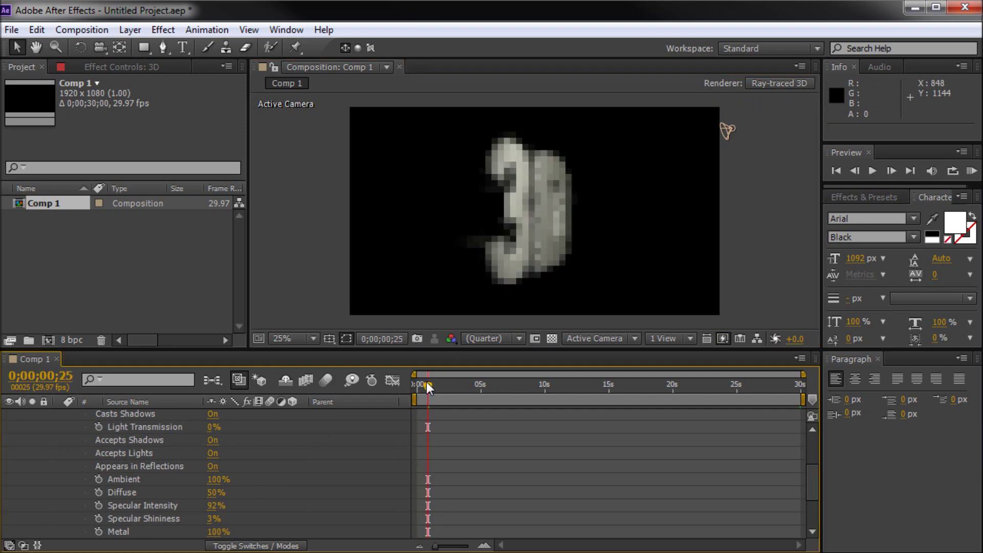
click(503, 339)
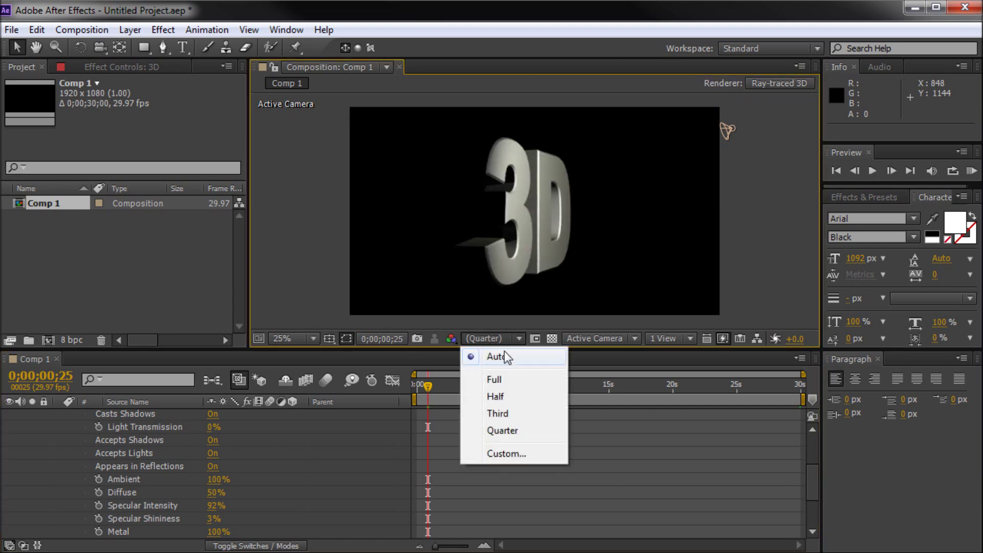
click(503, 381)
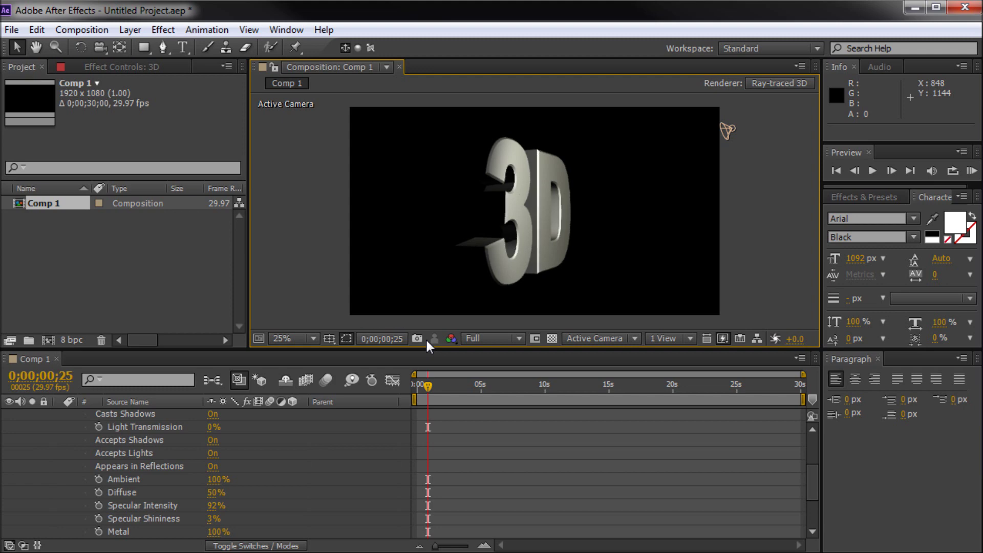
- Scrub the rotation back to 0;00;00;18 at Full resolution, suspending and resuming the viewer refresh while reviewing the material settings
scroll(426, 338, down, 2)
scroll(499, 438, up, 5)
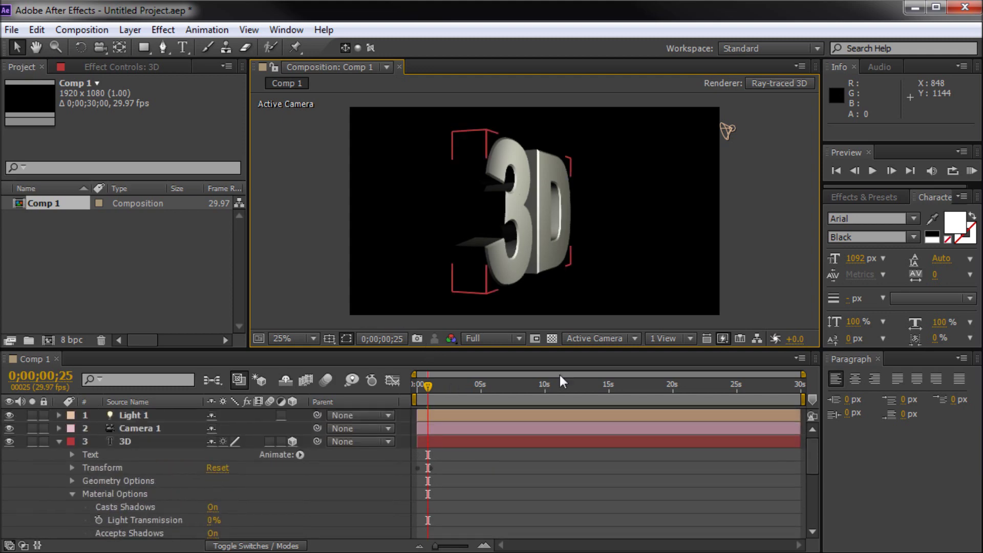
drag(428, 385, 426, 385)
key(Caps_Lock)
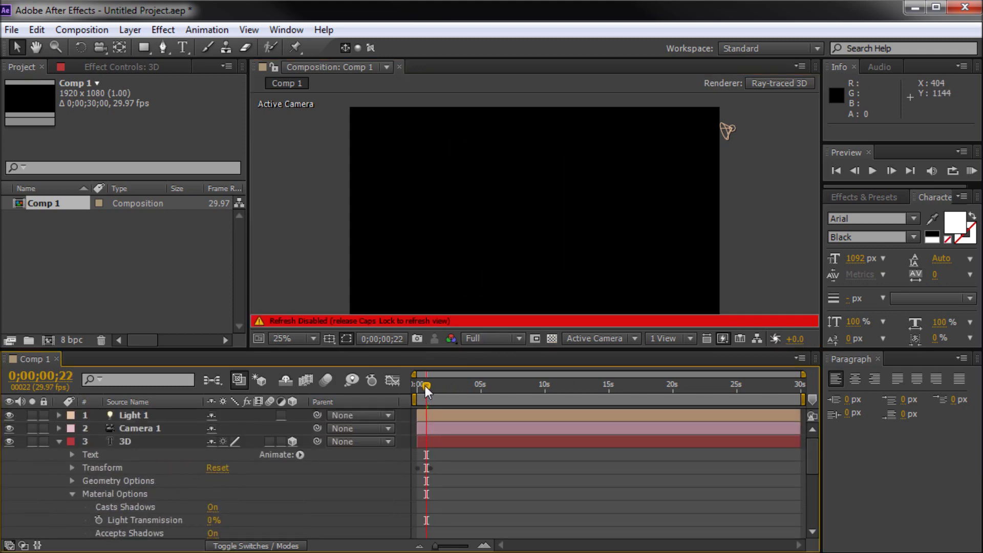
key(Caps_Lock)
drag(429, 385, 427, 385)
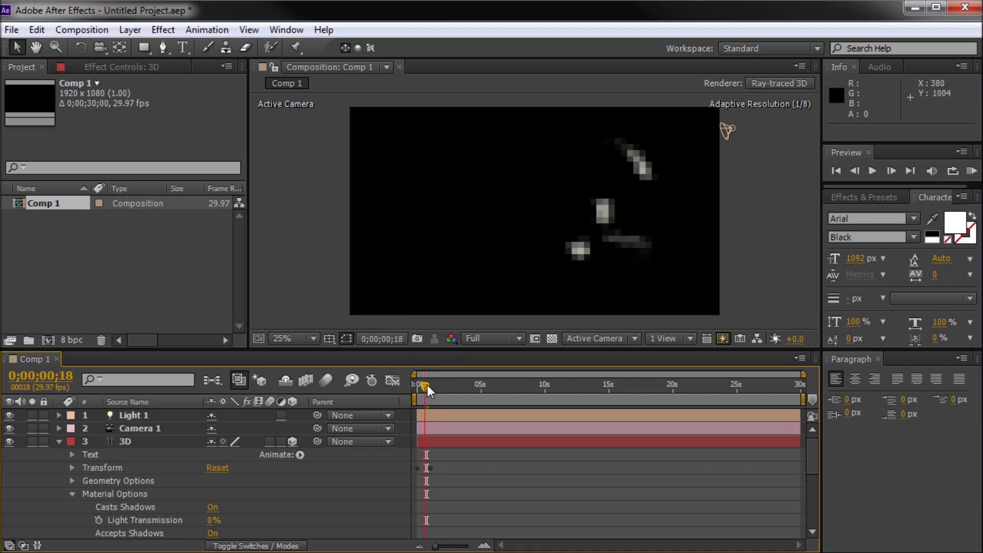
key(Caps_Lock)
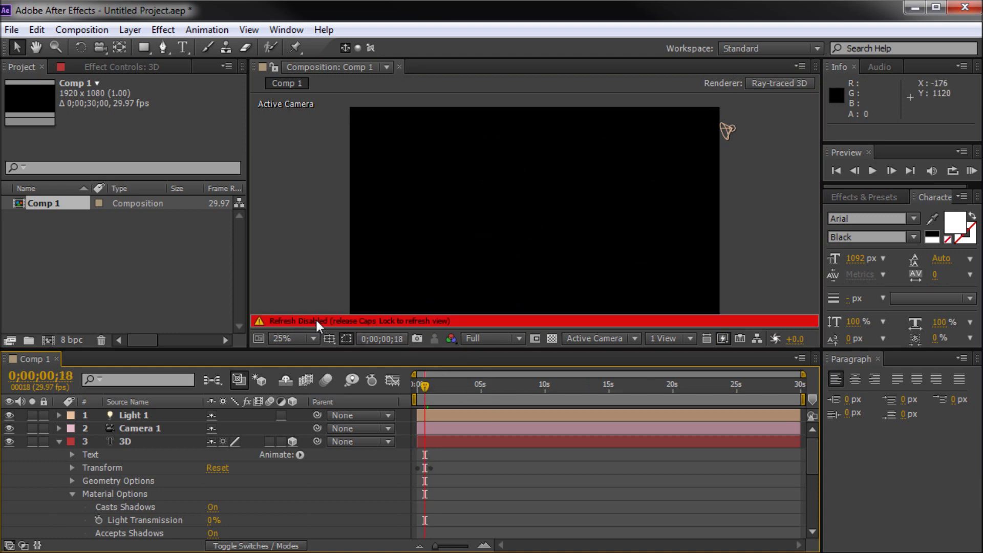
scroll(181, 487, down, 3)
scroll(176, 481, down, 1)
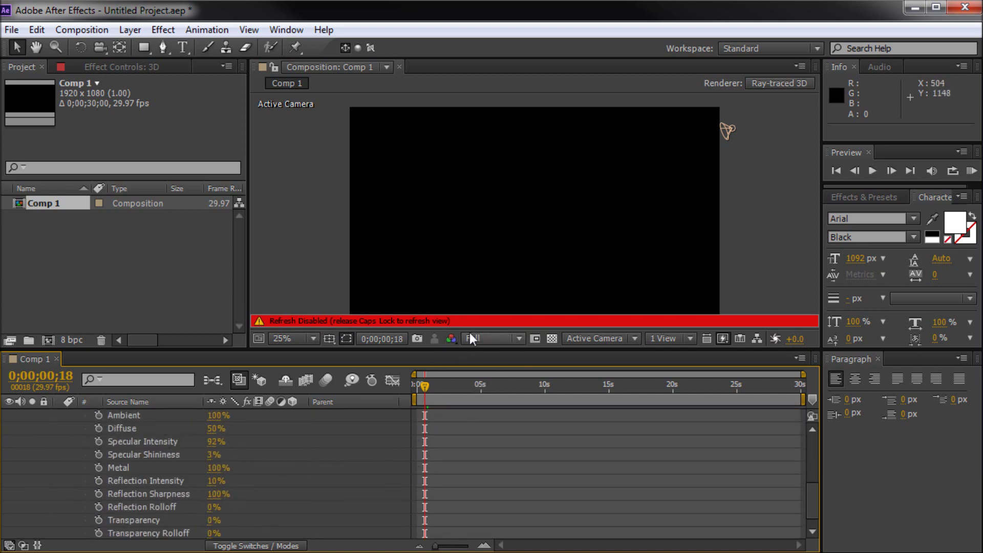
scroll(258, 434, up, 3)
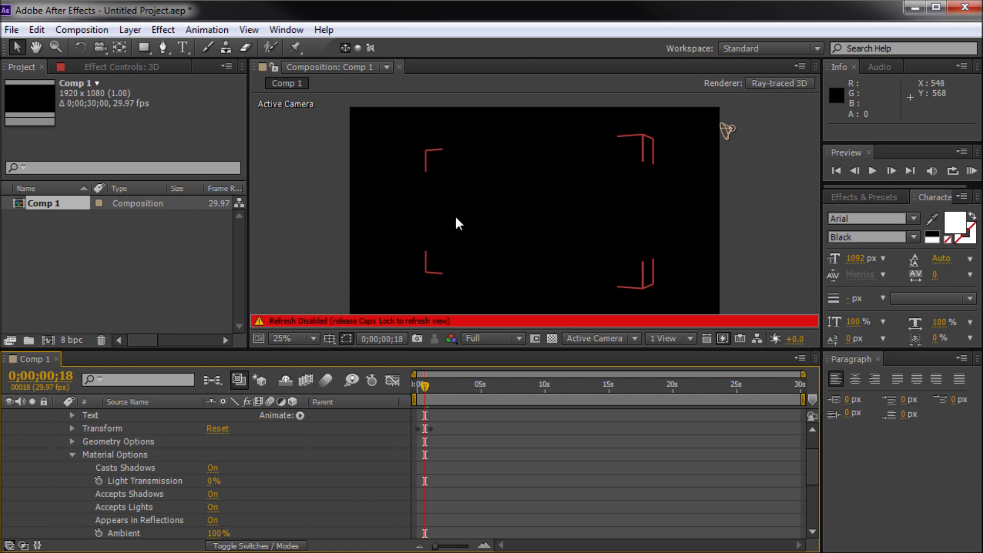
key(Caps_Lock)
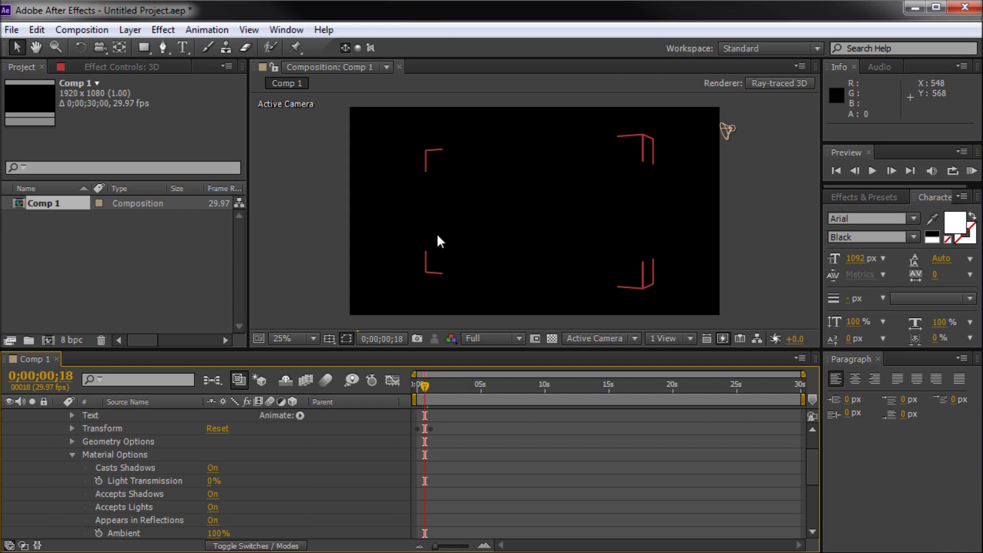
- Return the preview resolution to Auto and scrub through the rotation back to the start of the timeline
click(494, 339)
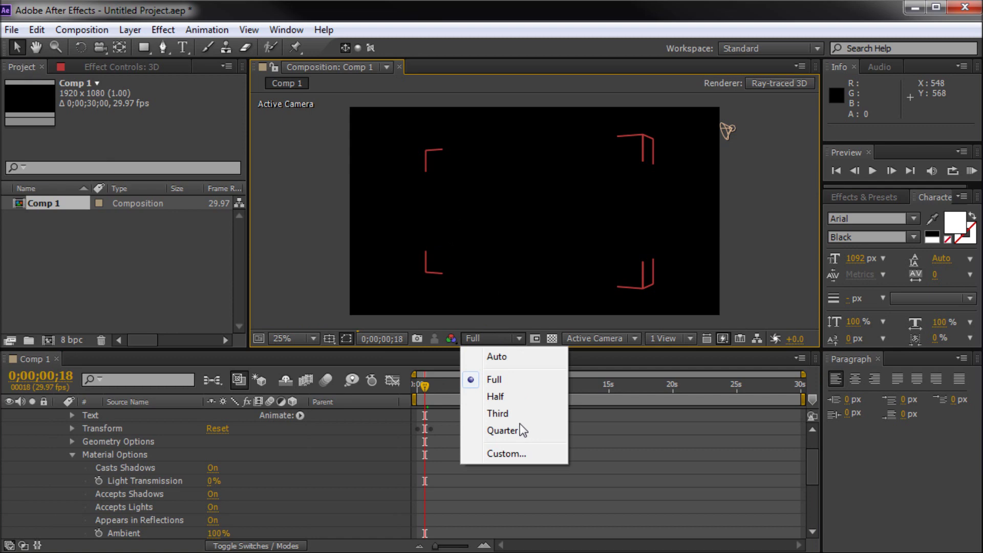
click(494, 357)
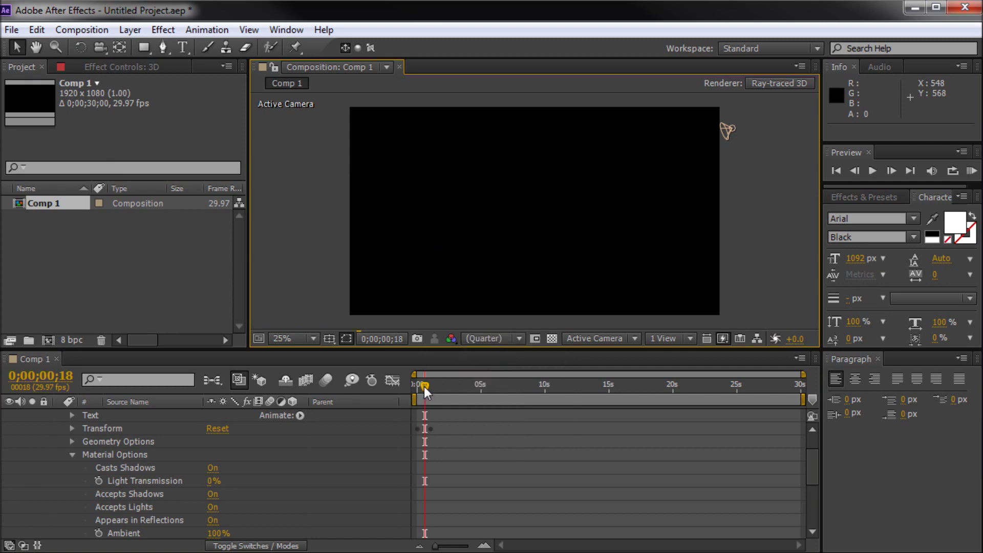
mouse_move(425, 384)
mouse_down()
mouse_move(415, 387)
mouse_move(426, 387)
mouse_up()
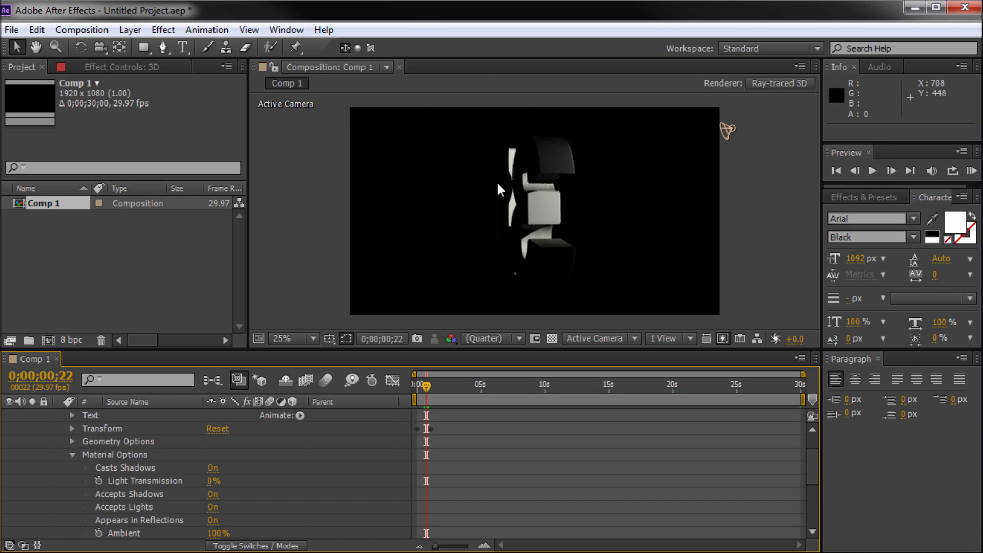
drag(426, 389, 416, 390)
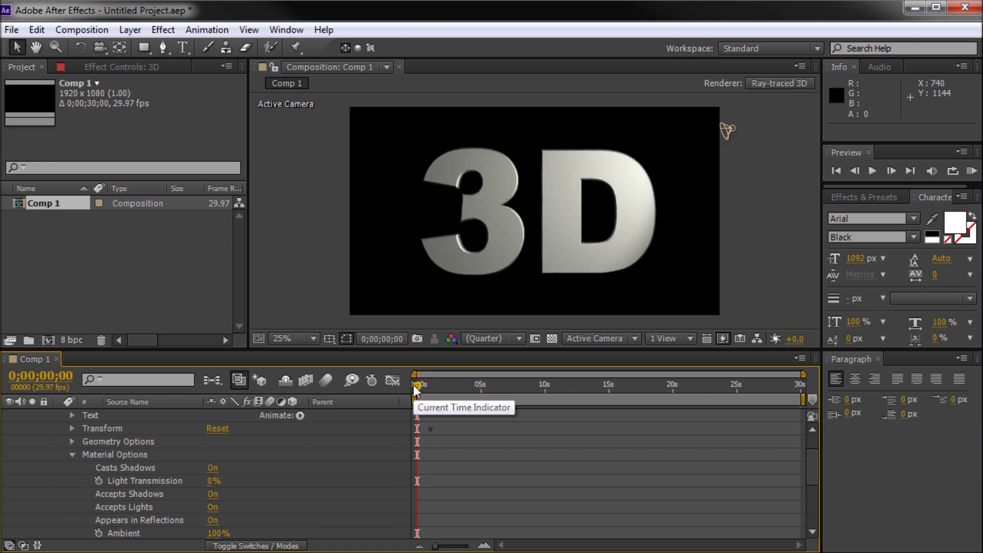
- Play the rotation preview from the start several times and move to 0;00;00;27 to examine the bevel, light and shadows
mouse_move(416, 386)
mouse_down()
mouse_move(425, 386)
mouse_move(403, 385)
mouse_up()
key(space)
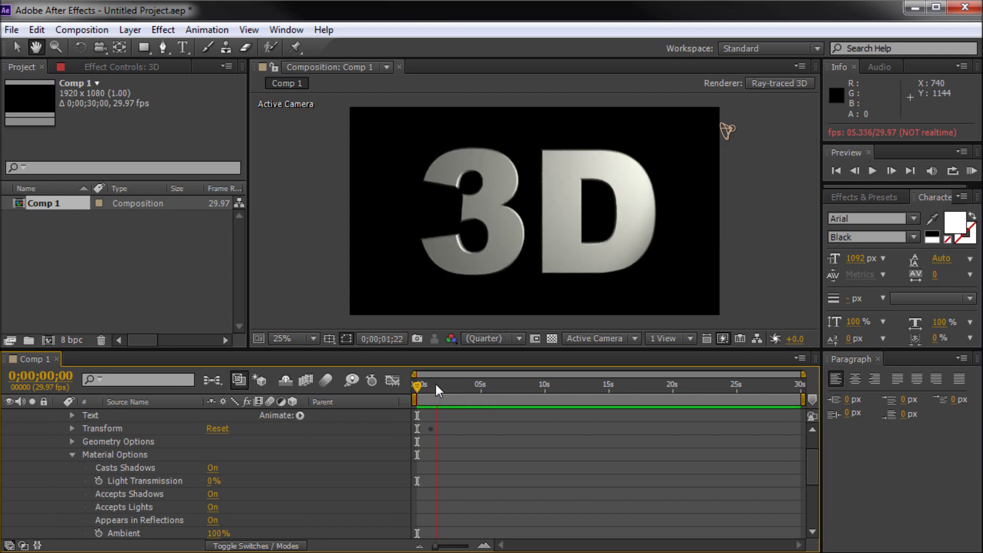
click(446, 390)
drag(447, 392, 401, 397)
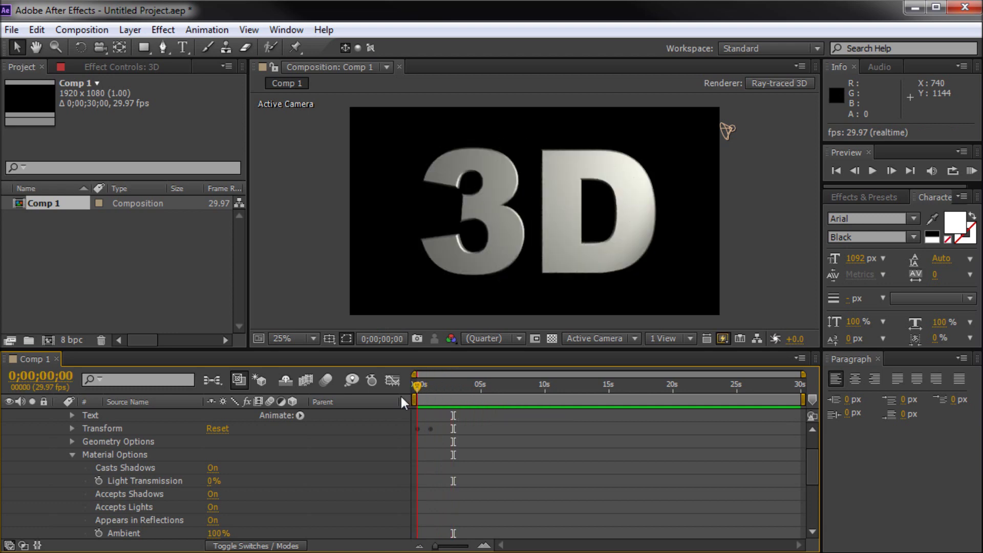
key(space)
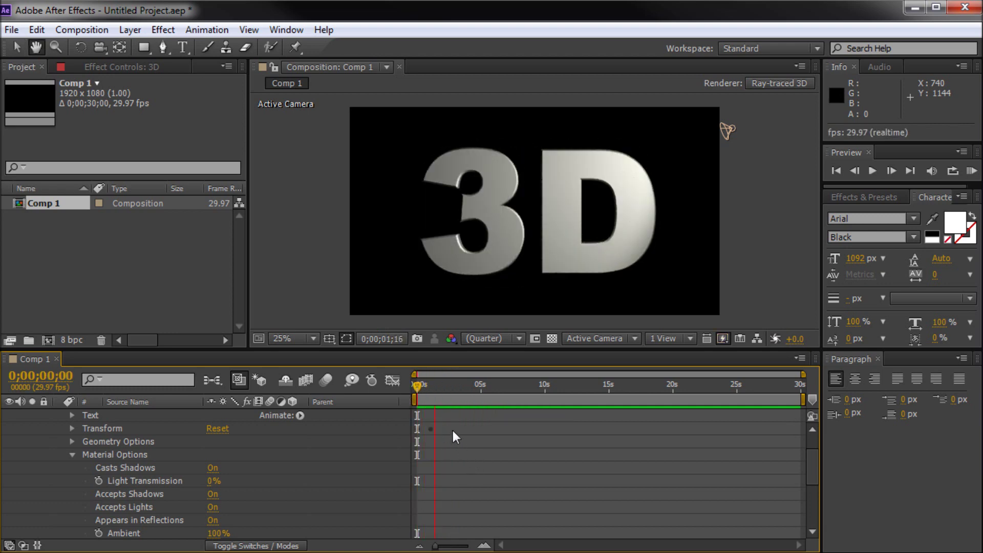
click(414, 395)
key(space)
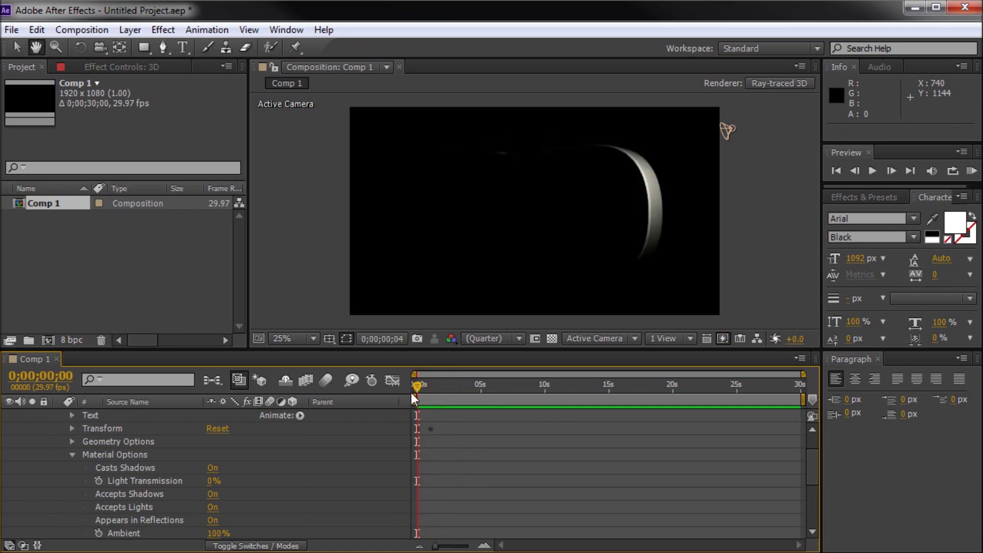
click(430, 389)
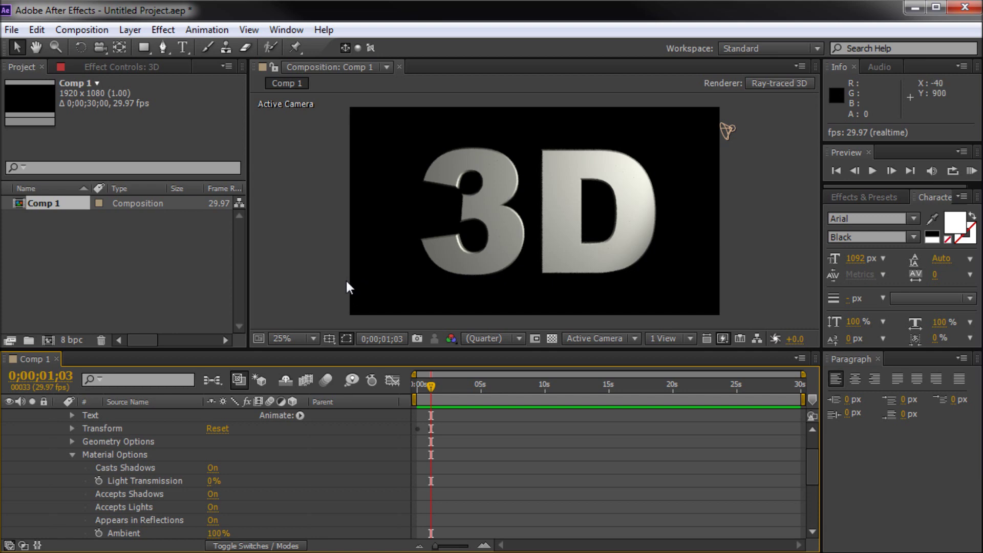
key(Home)
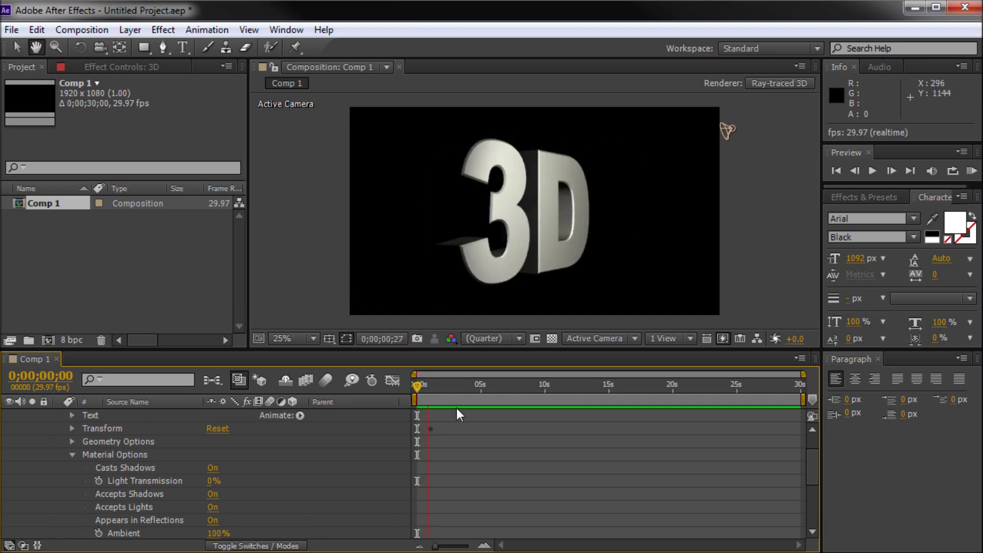
drag(410, 389, 429, 391)
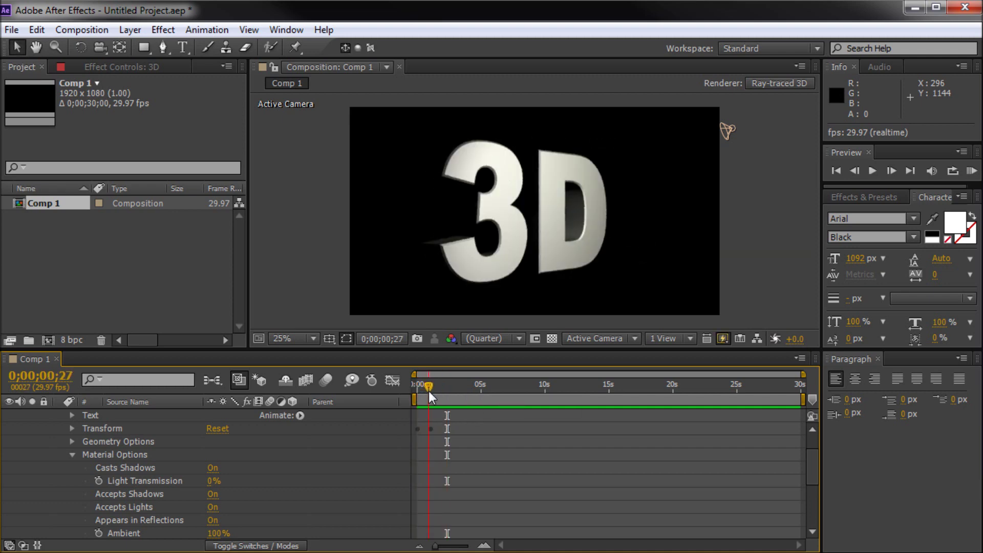